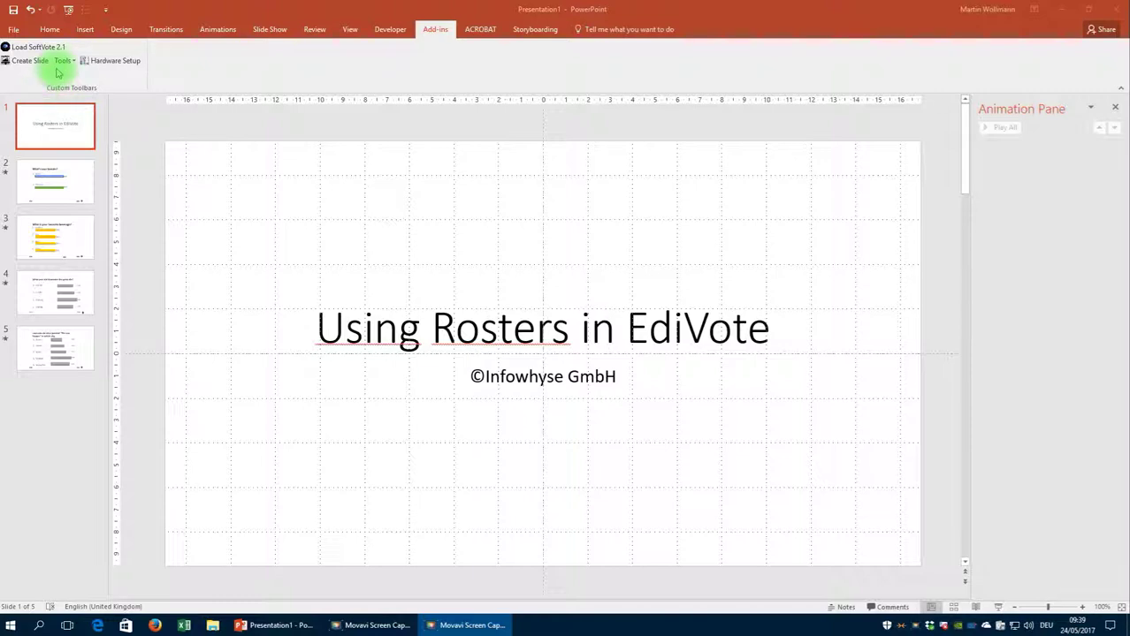
- Set the USB base station's highest keypad number to 5, giving range 1–5, and apply the setup
{"action": "left_click", "coordinate": [115, 60]}
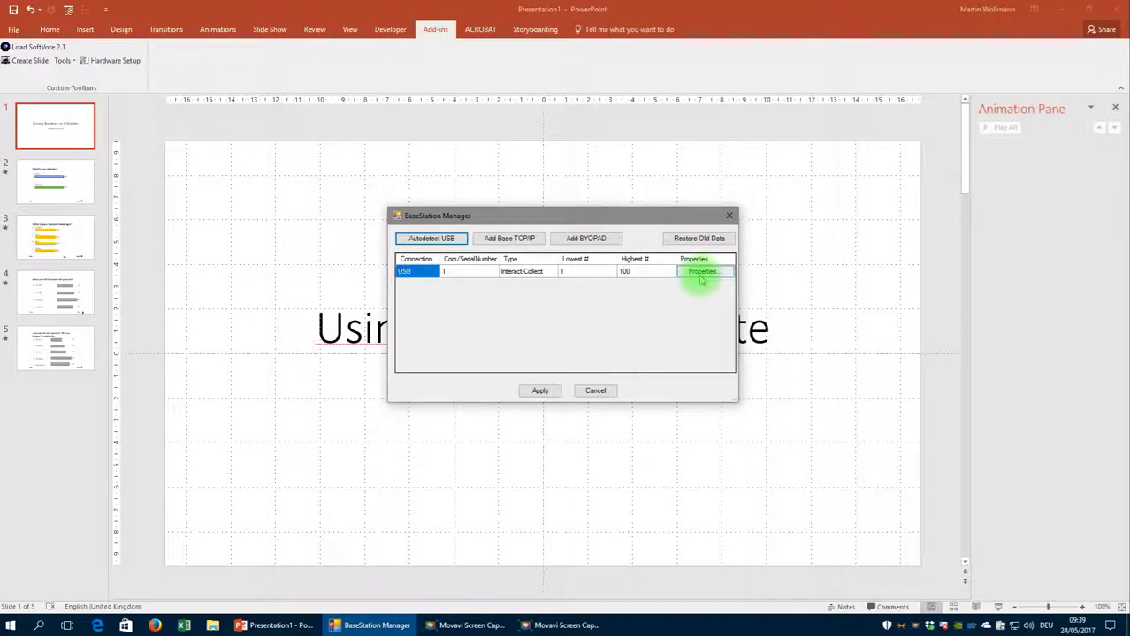
{"action": "left_click", "coordinate": [633, 274]}
{"action": "left_click", "coordinate": [632, 274]}
{"action": "type", "text": "5"}
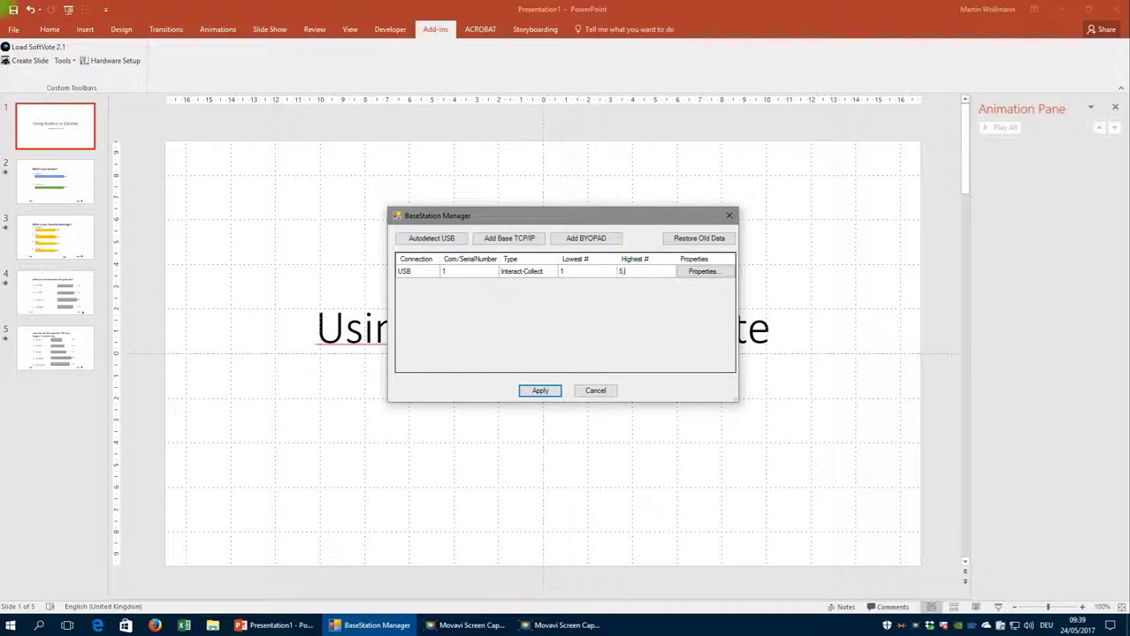
{"action": "key", "text": "Return"}
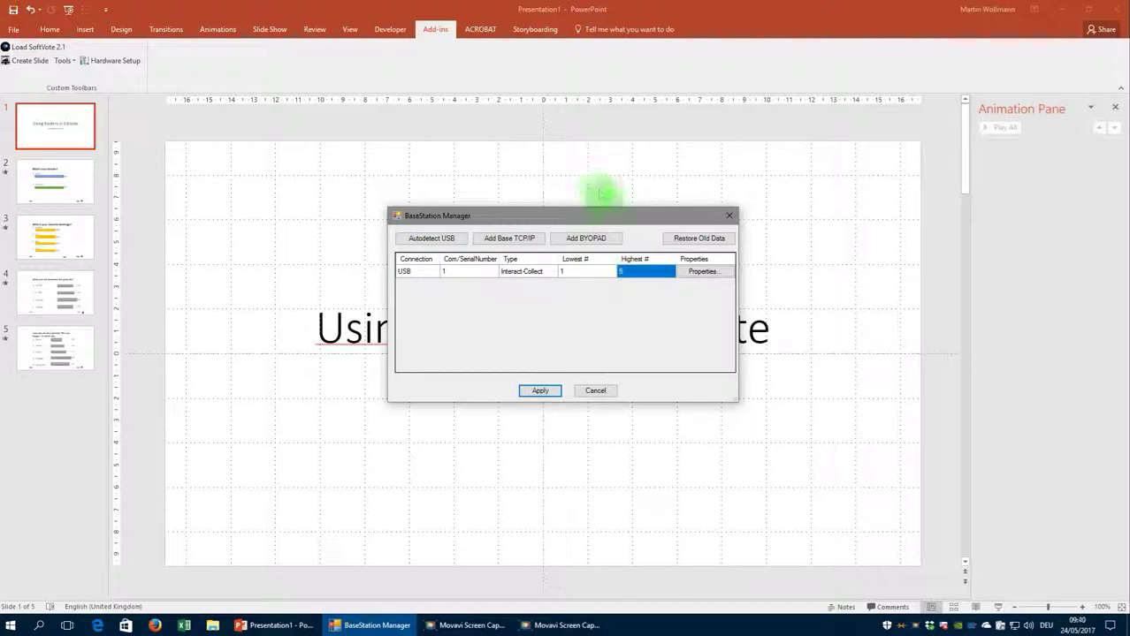
{"action": "left_click", "coordinate": [686, 276]}
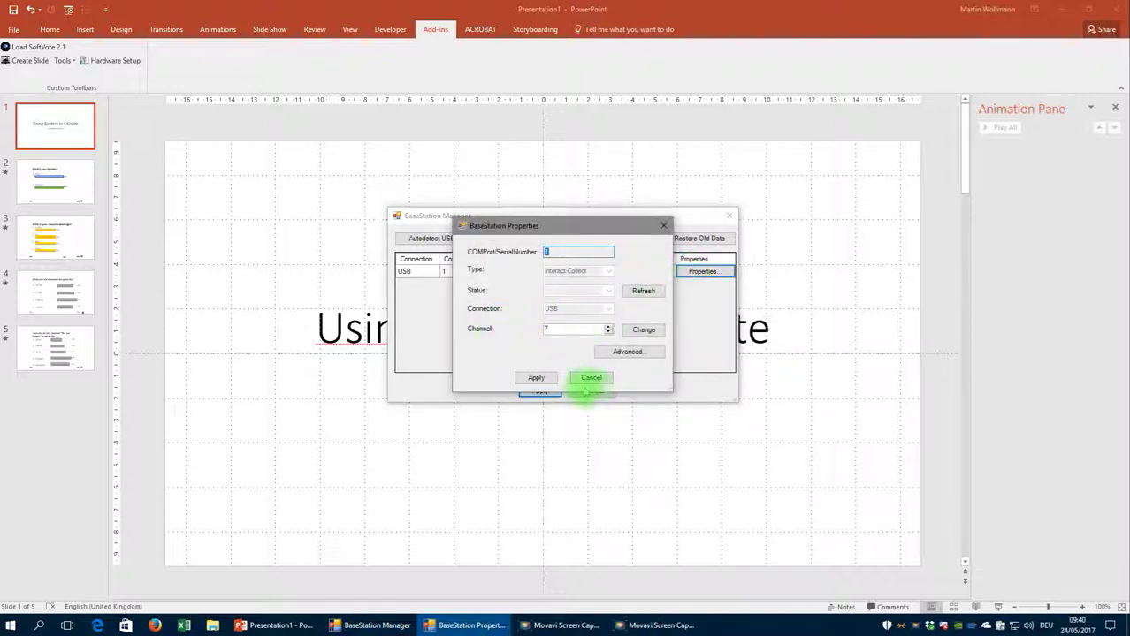
{"action": "left_click", "coordinate": [537, 378]}
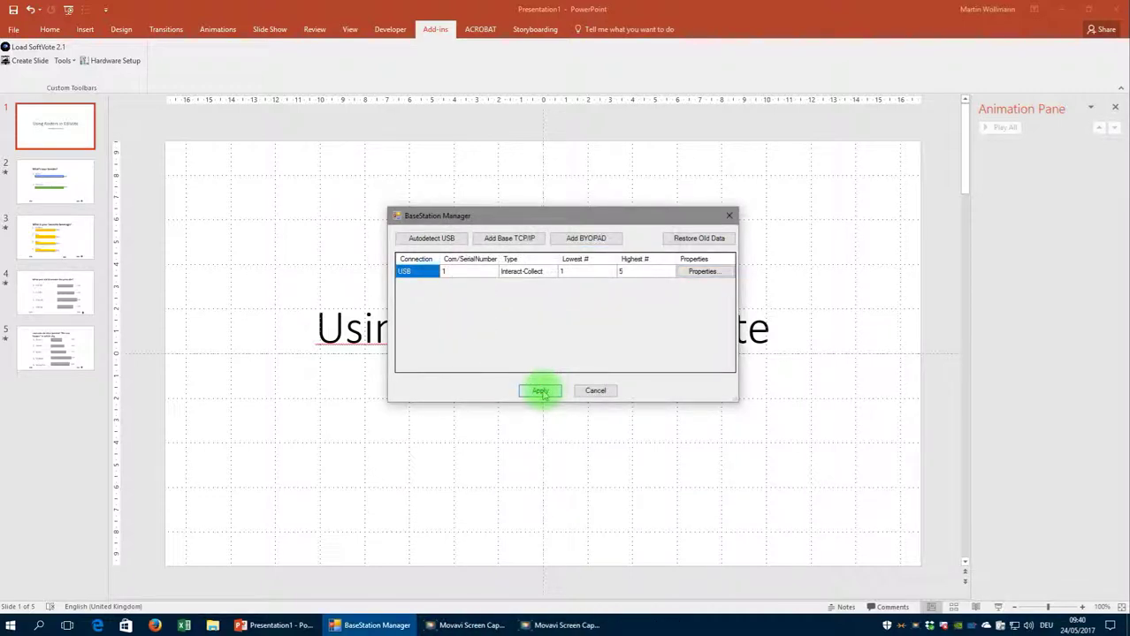
{"action": "left_click", "coordinate": [541, 391]}
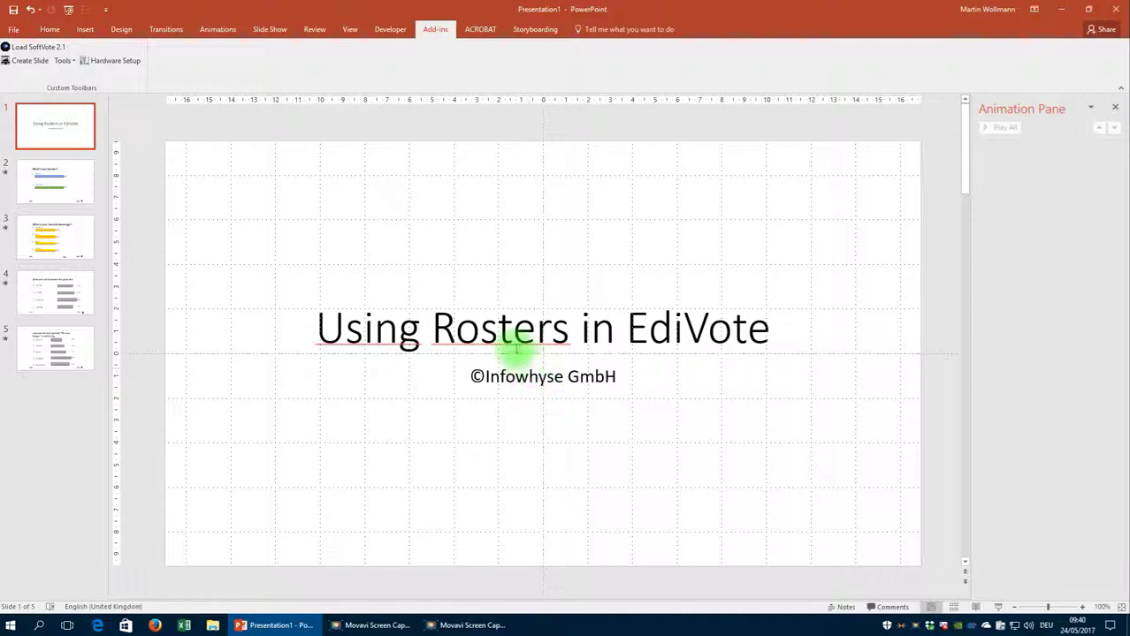
- Create a new roster from Tools > Roster and switch to the EdiVoteRoster1 Excel workbook
{"action": "left_click", "coordinate": [64, 60]}
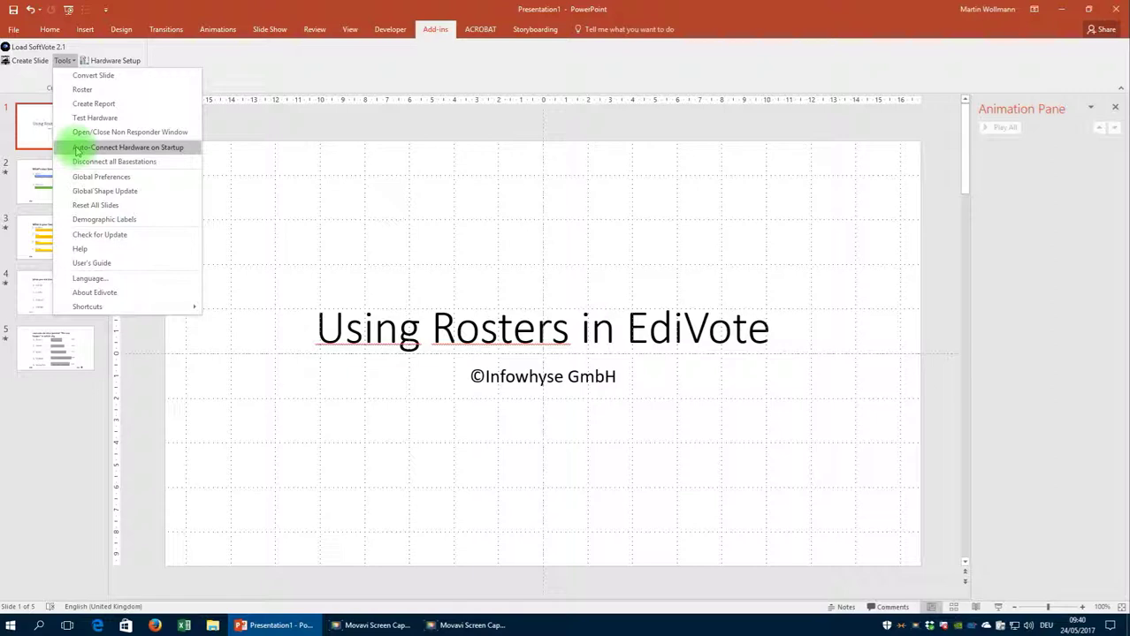
{"action": "left_click", "coordinate": [88, 92]}
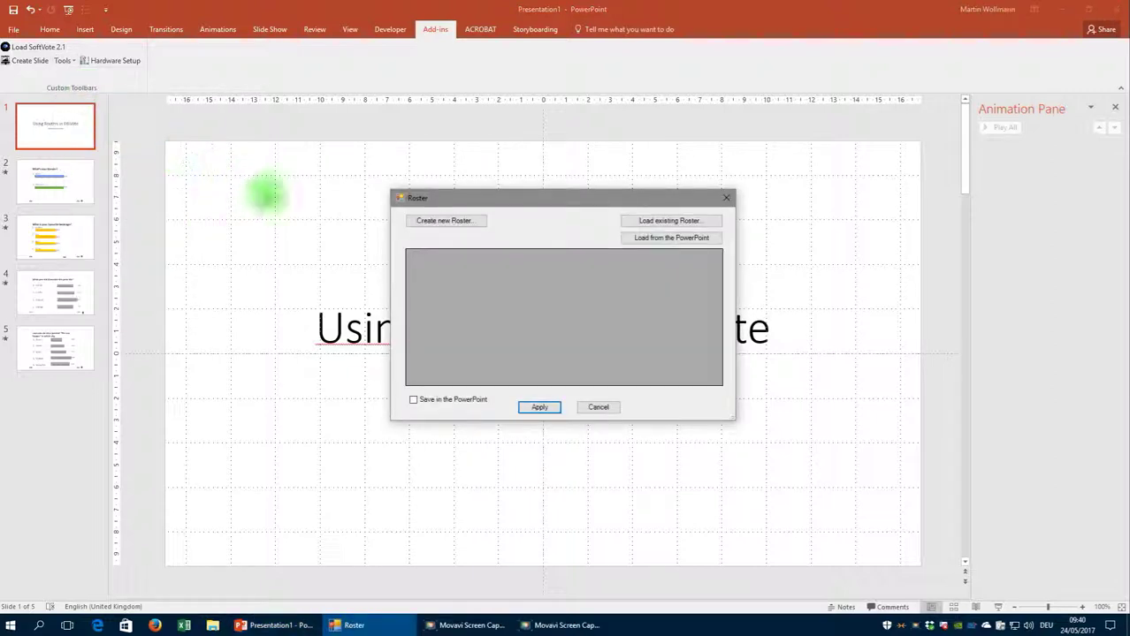
{"action": "left_click", "coordinate": [468, 222]}
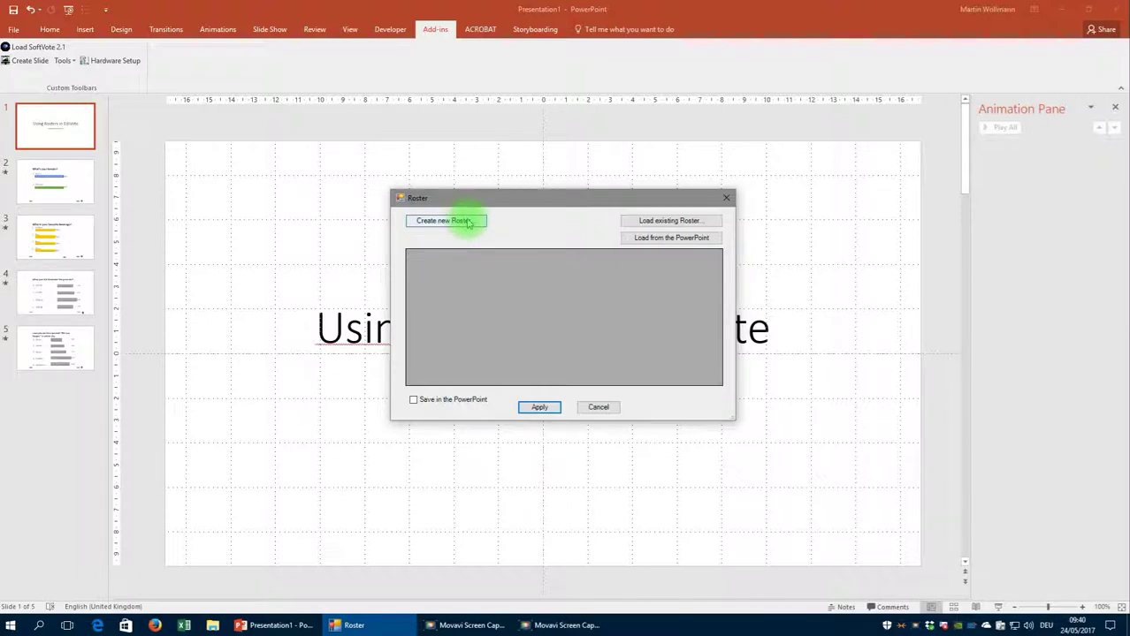
{"action": "left_click", "coordinate": [467, 222]}
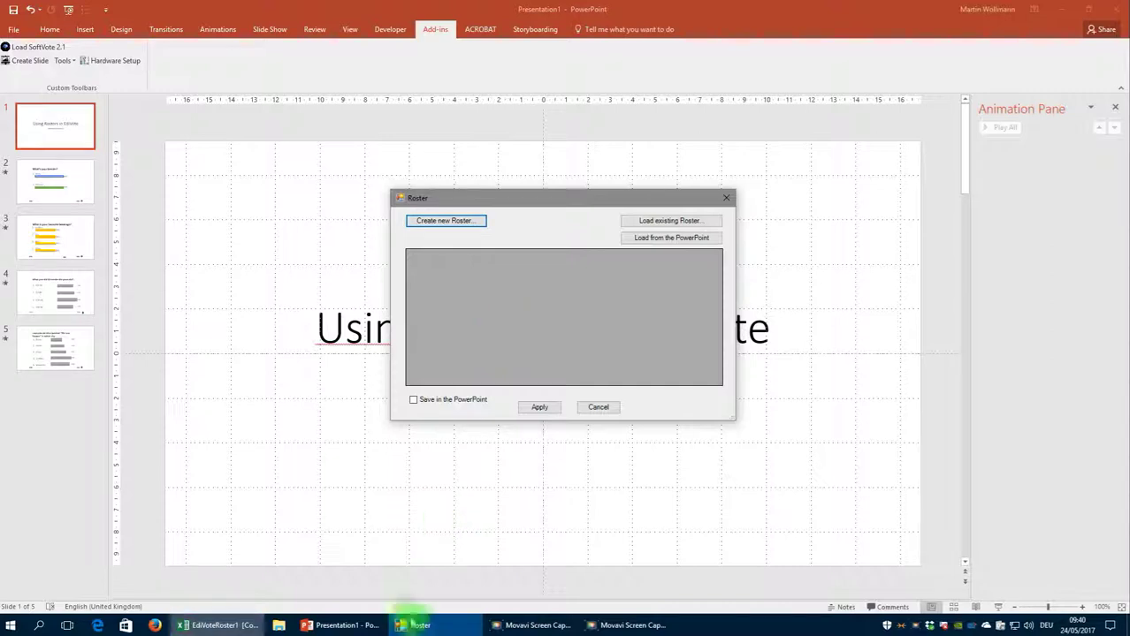
{"action": "mouse_move", "coordinate": [218, 626]}
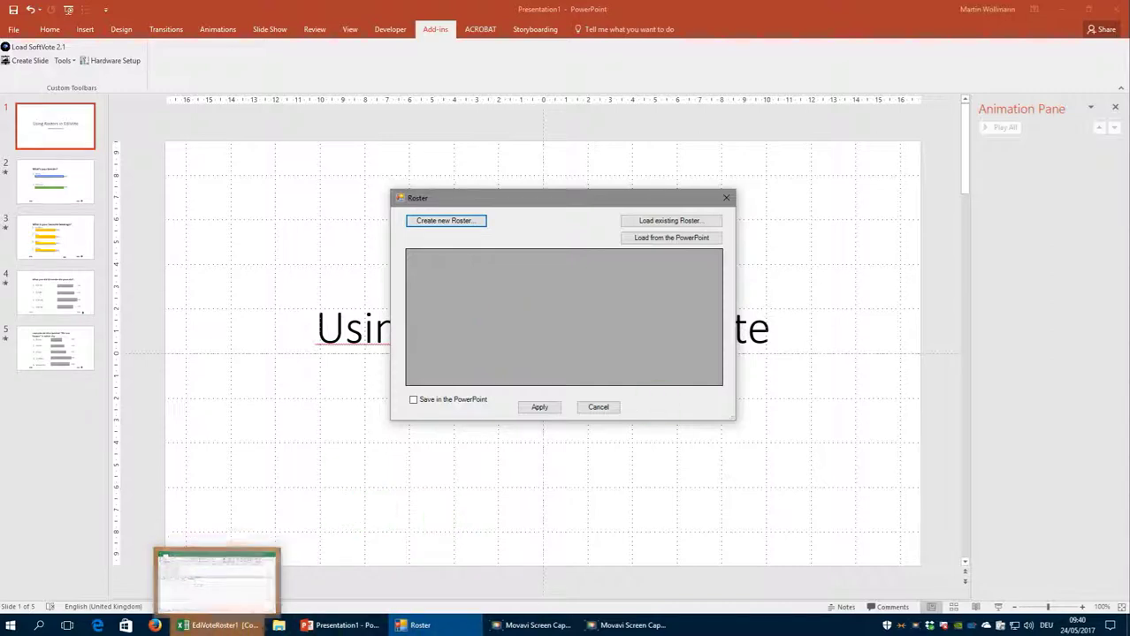
{"action": "left_click", "coordinate": [221, 516]}
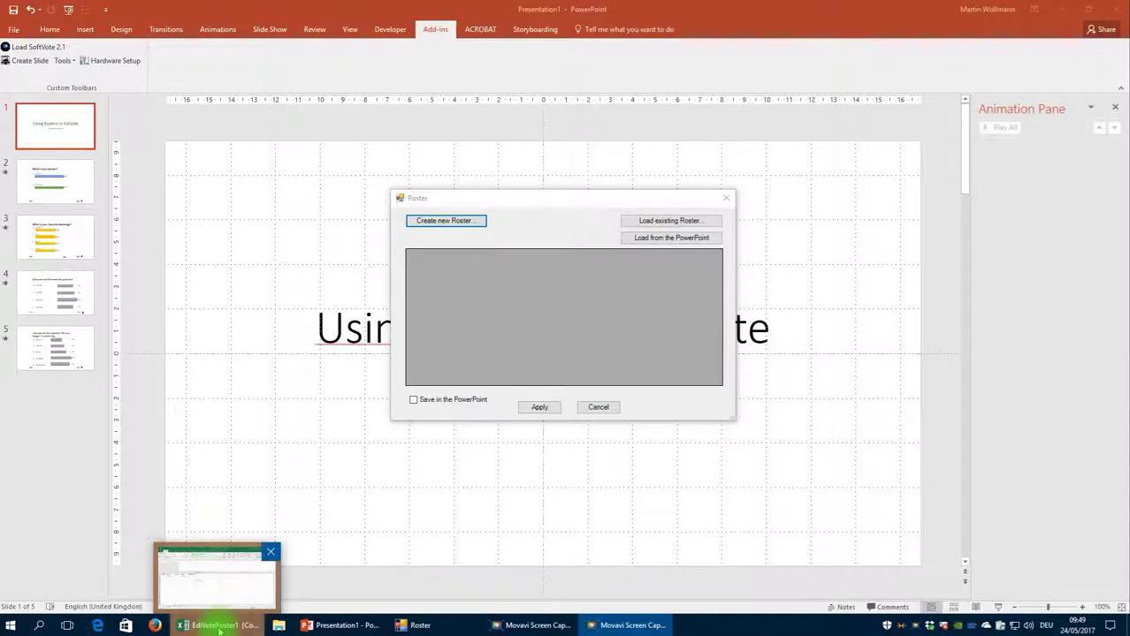
- Enter keypad IDs 2, 3, 4 and 5 in cells A3:A6 below ID 1
{"action": "left_click", "coordinate": [217, 627]}
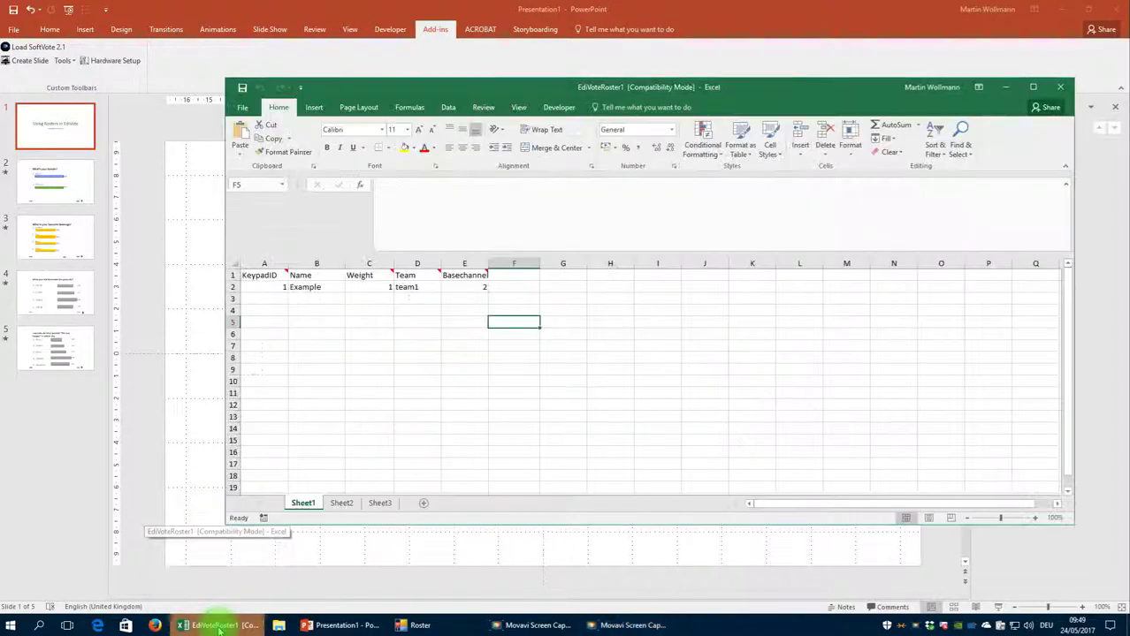
{"action": "left_click", "coordinate": [277, 290]}
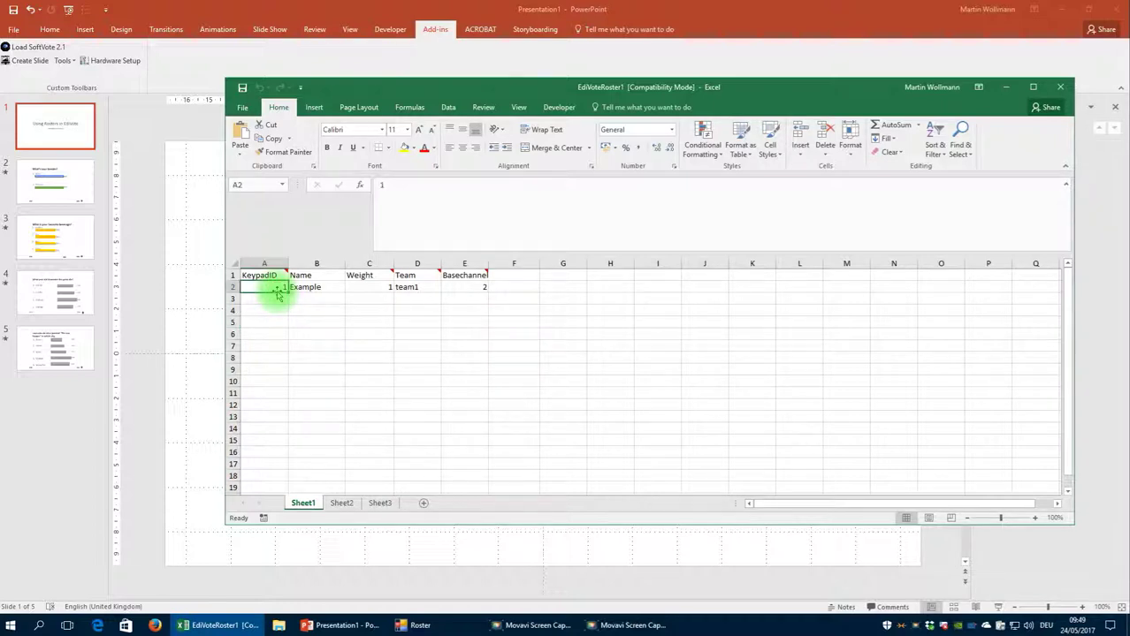
{"action": "key", "text": "Down"}
{"action": "type", "text": "2"}
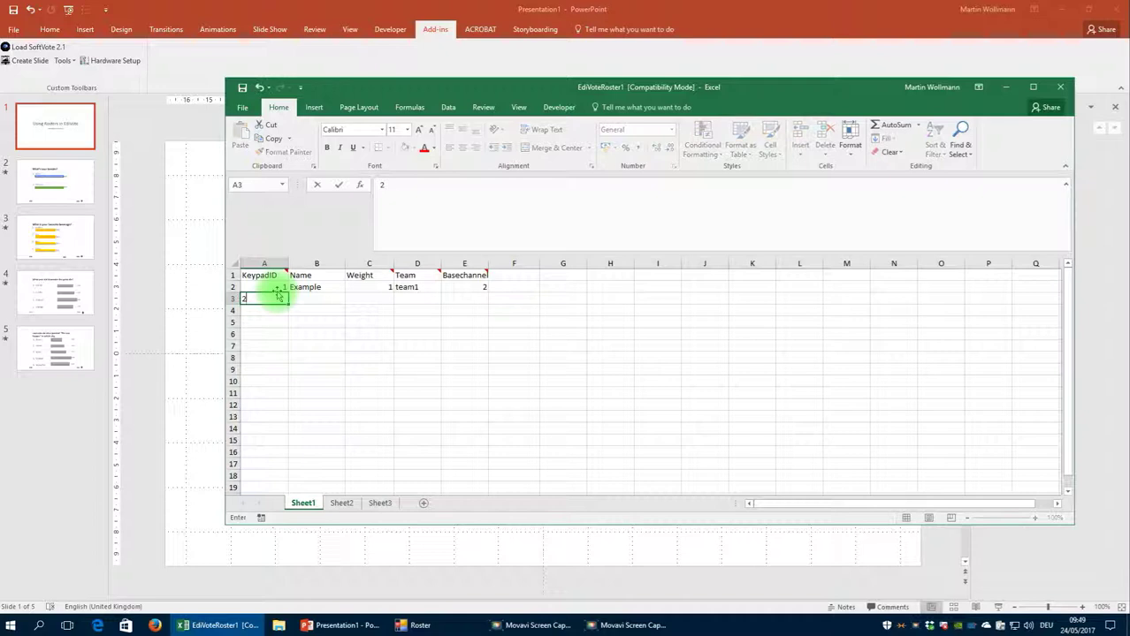
{"action": "key", "text": "Return"}
{"action": "type", "text": "3"}
{"action": "key", "text": "Return"}
{"action": "type", "text": "4"}
{"action": "key", "text": "Return"}
{"action": "type", "text": "5"}
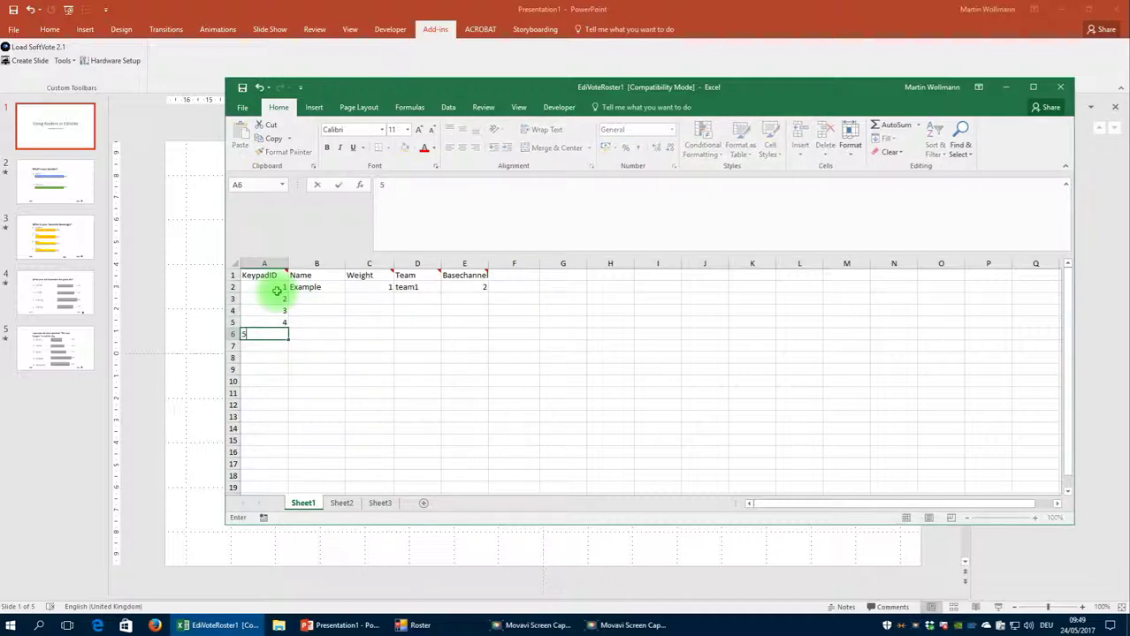
{"action": "key", "text": "Return"}
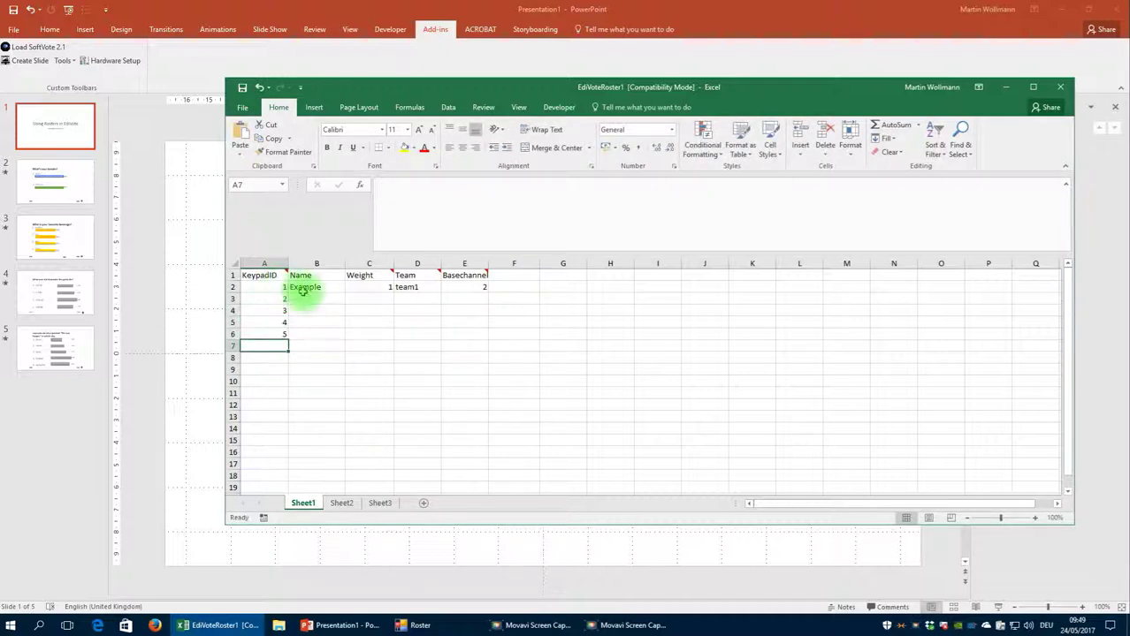
- Replace Example in B2 and enter a participant's full name in each of B2:B6
{"action": "left_click", "coordinate": [305, 288]}
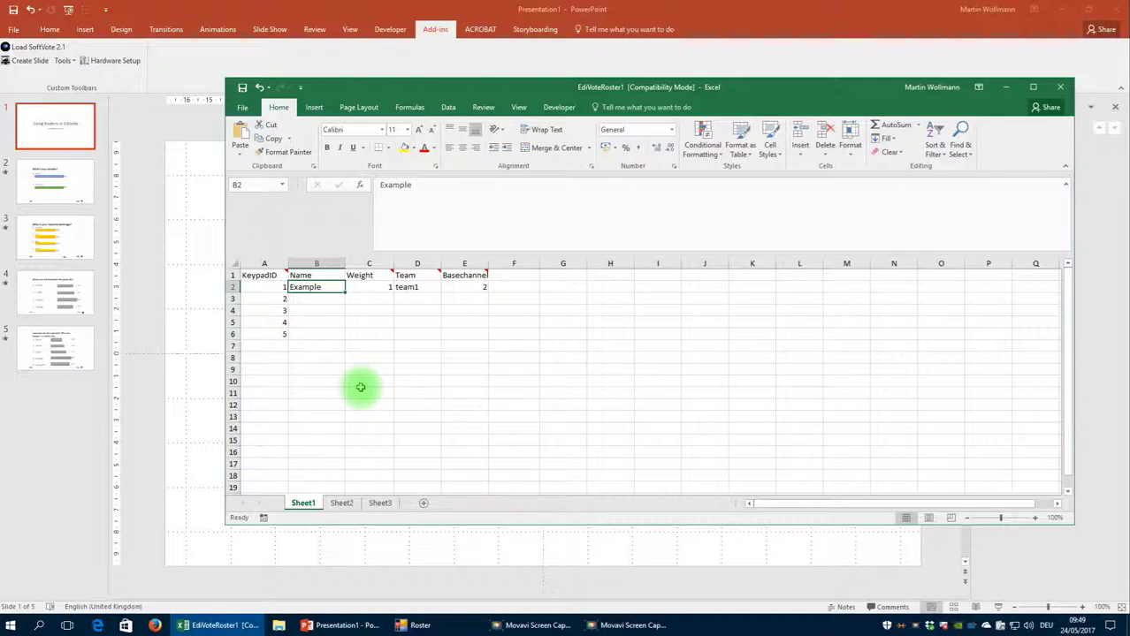
{"action": "type", "text": "Jenni"}
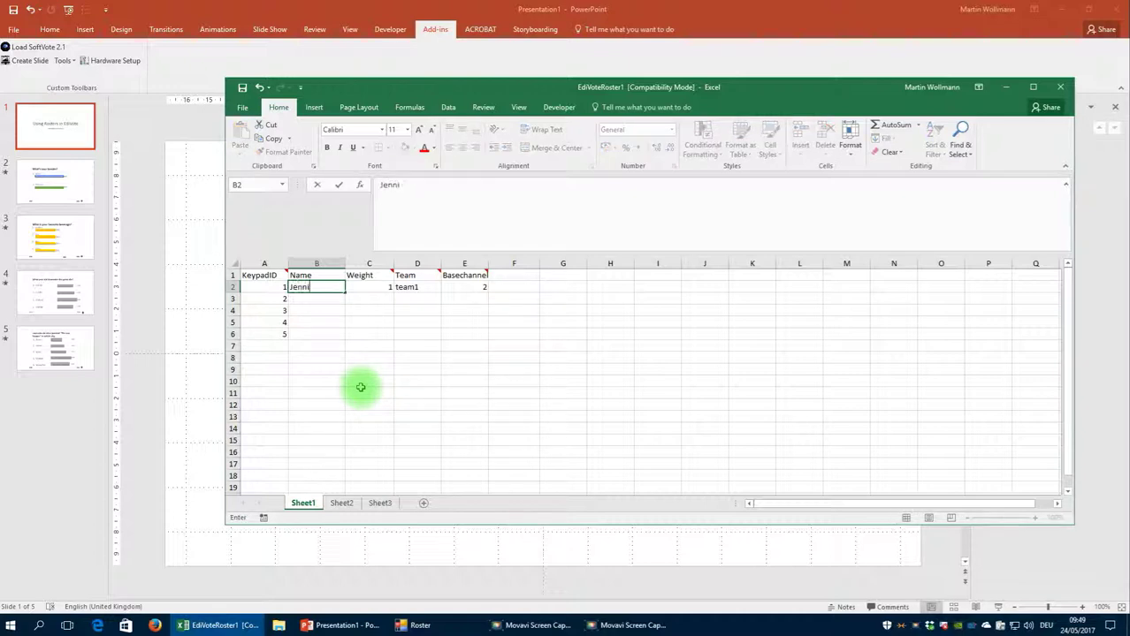
{"action": "type", "text": "fer Ge"}
{"action": "type", "text": "rey"}
{"action": "key", "text": "Return"}
{"action": "type", "text": "Köl"}
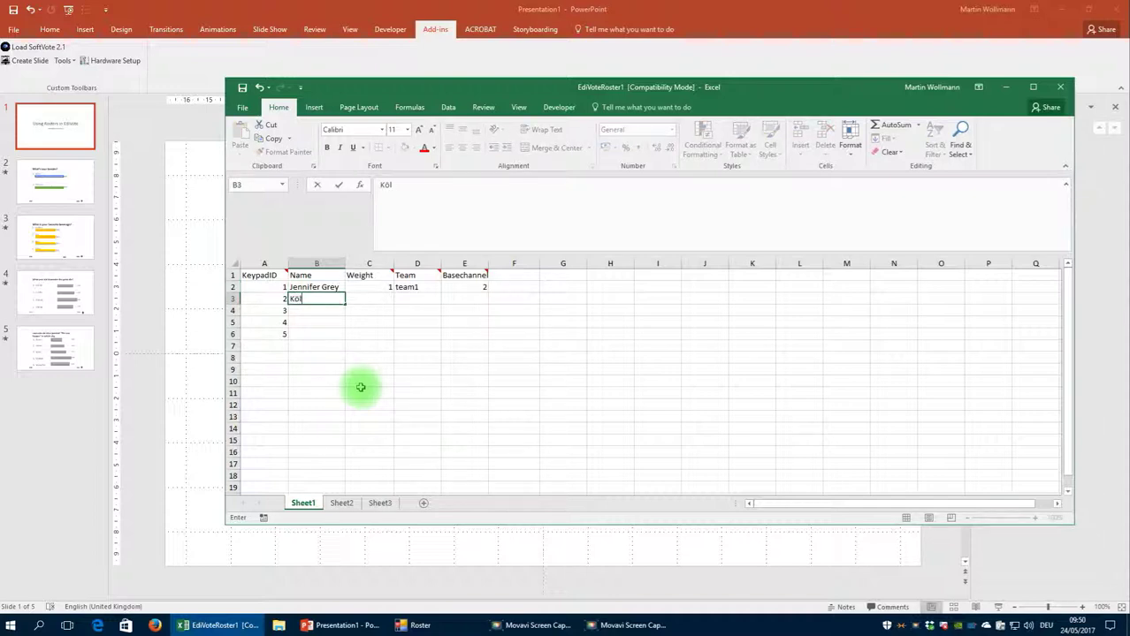
{"action": "key", "text": "BackSpace"}
{"action": "key", "text": "BackSpace"}
{"action": "type", "text": "laus Blu"}
{"action": "type", "text": "e"}
{"action": "key", "text": "Return"}
{"action": "type", "text": "Gio"}
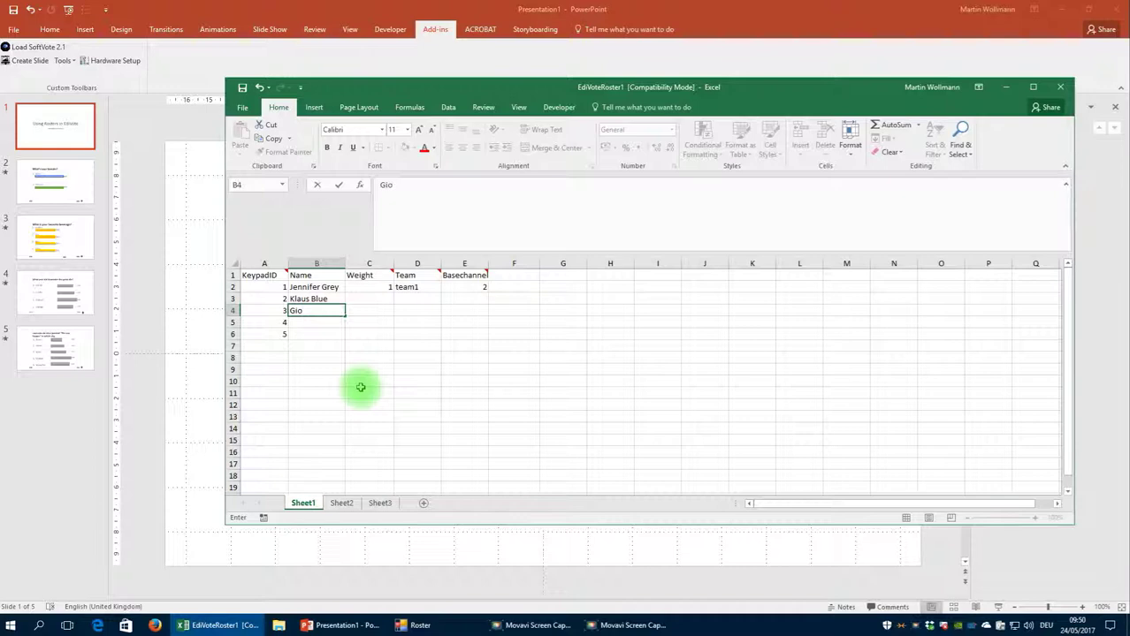
{"action": "type", "text": "vanni"}
{"action": "type", "text": " white"}
{"action": "key", "text": "Return"}
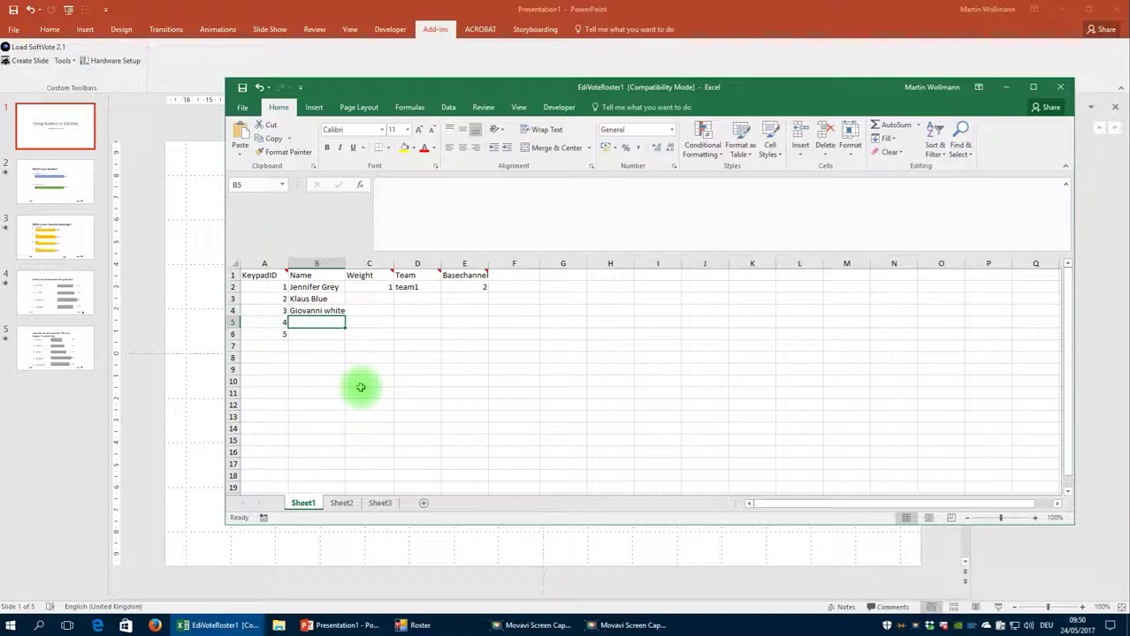
{"action": "type", "text": "Marc B"}
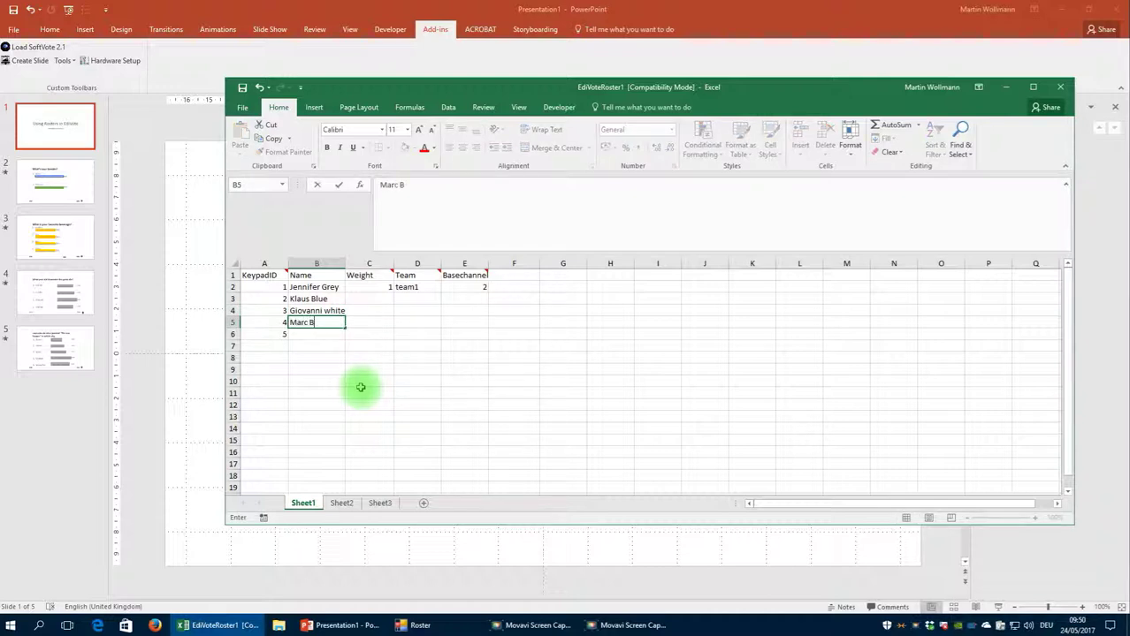
{"action": "type", "text": "lack"}
{"action": "key", "text": "Return"}
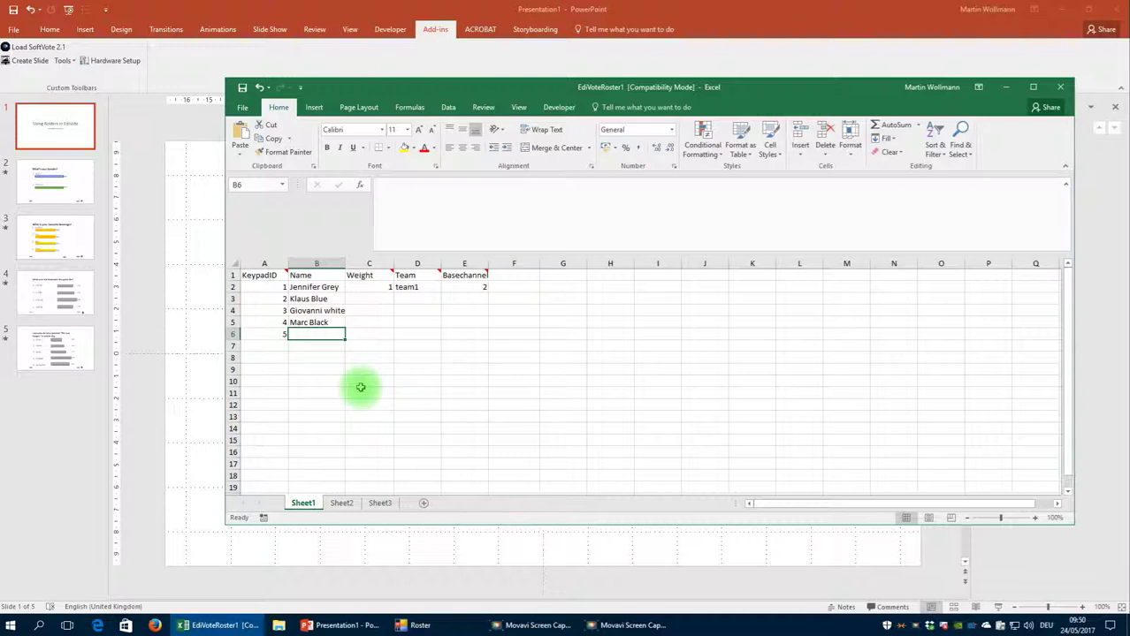
{"action": "type", "text": "John"}
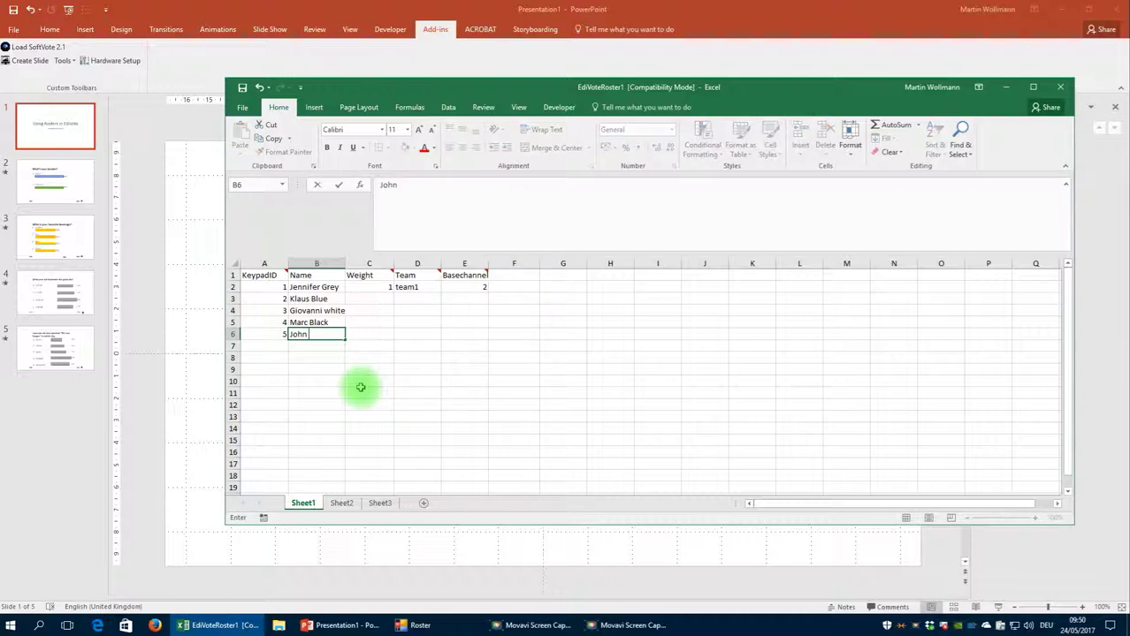
{"action": "type", "text": " Smith"}
{"action": "key", "text": "Tab"}
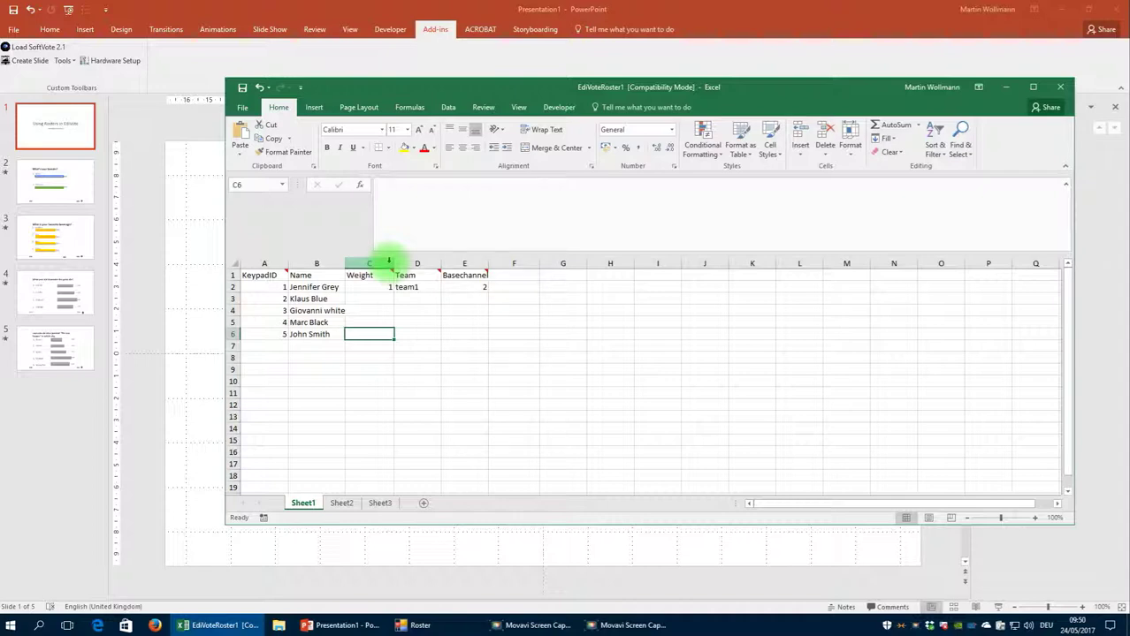
- Give every roster member a weight of 1 in column C
{"action": "key", "text": "F10"}
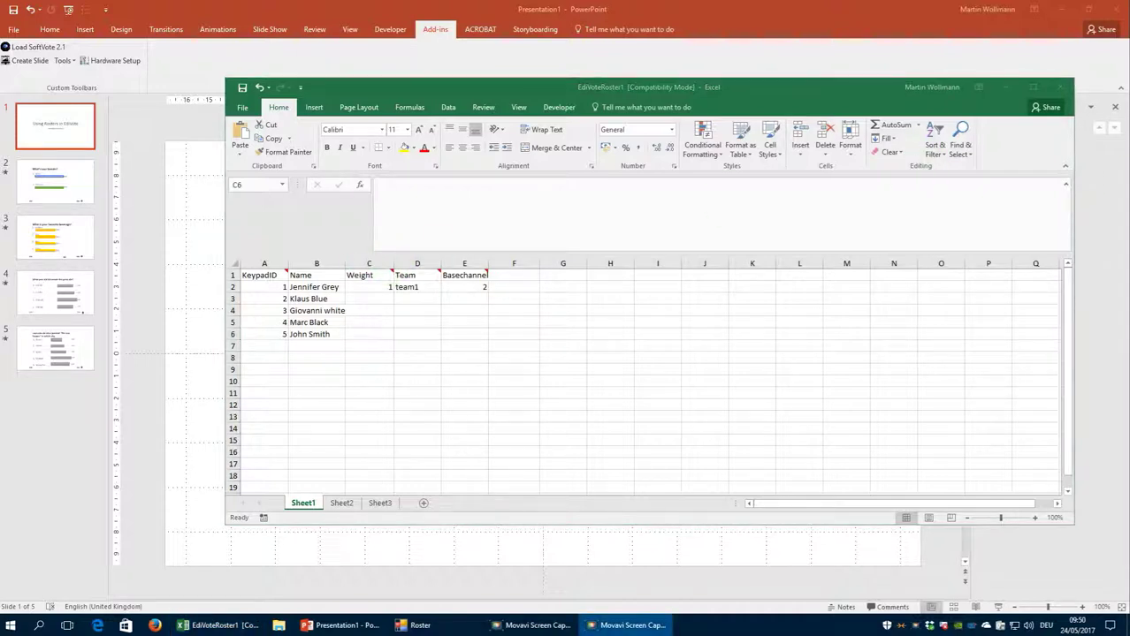
{"action": "left_click", "coordinate": [380, 298]}
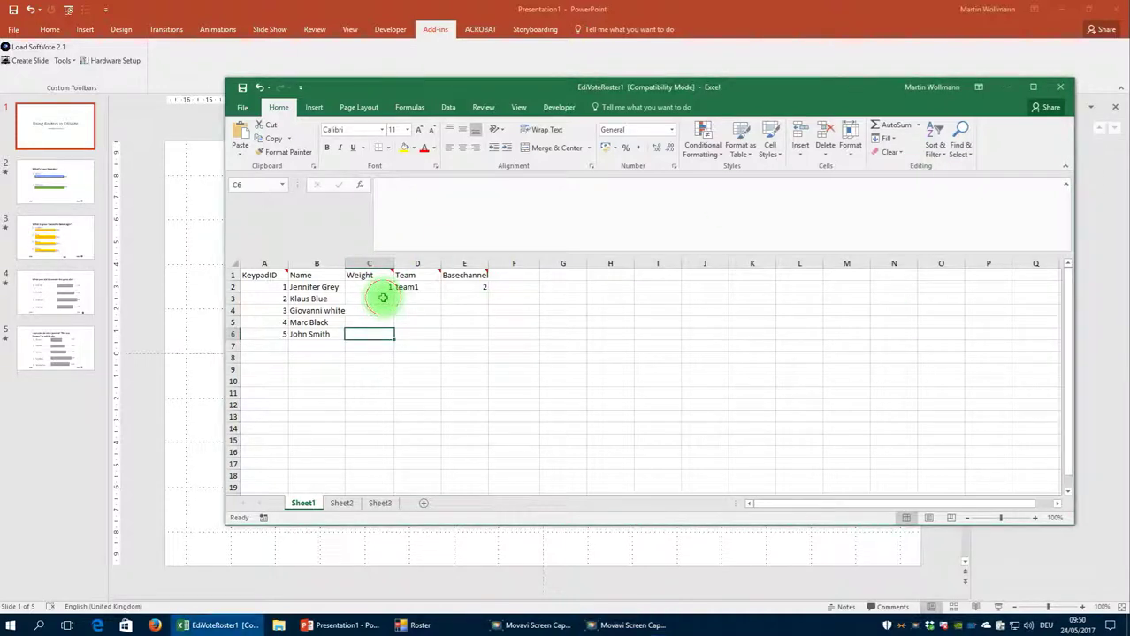
{"action": "left_click", "coordinate": [375, 299]}
{"action": "type", "text": "1"}
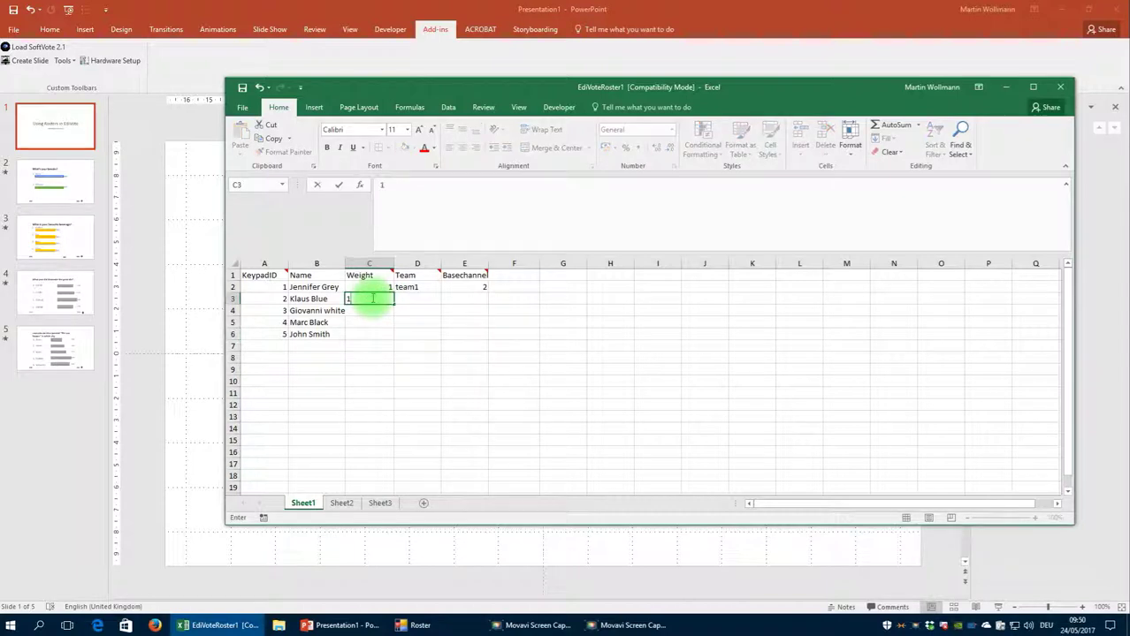
{"action": "key", "text": "Return"}
{"action": "type", "text": "1"}
{"action": "key", "text": "Return"}
{"action": "type", "text": "1"}
{"action": "key", "text": "Return"}
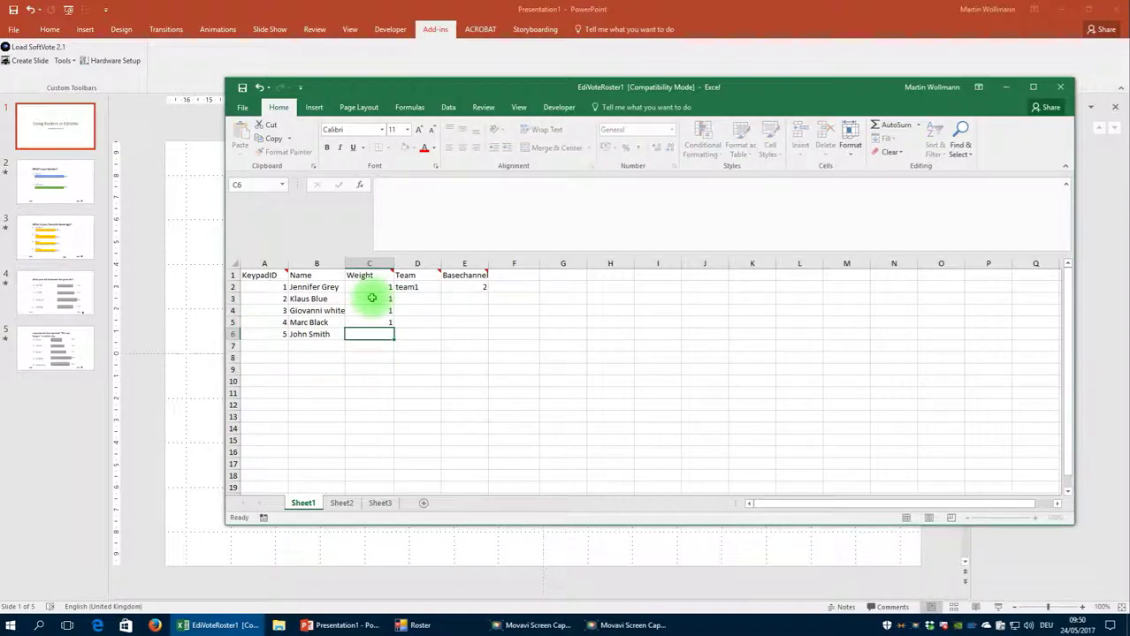
{"action": "type", "text": "1"}
{"action": "key", "text": "Return"}
- Fill team1 into the Team column for all five members, correcting mismatched entries
{"action": "left_click", "coordinate": [417, 287]}
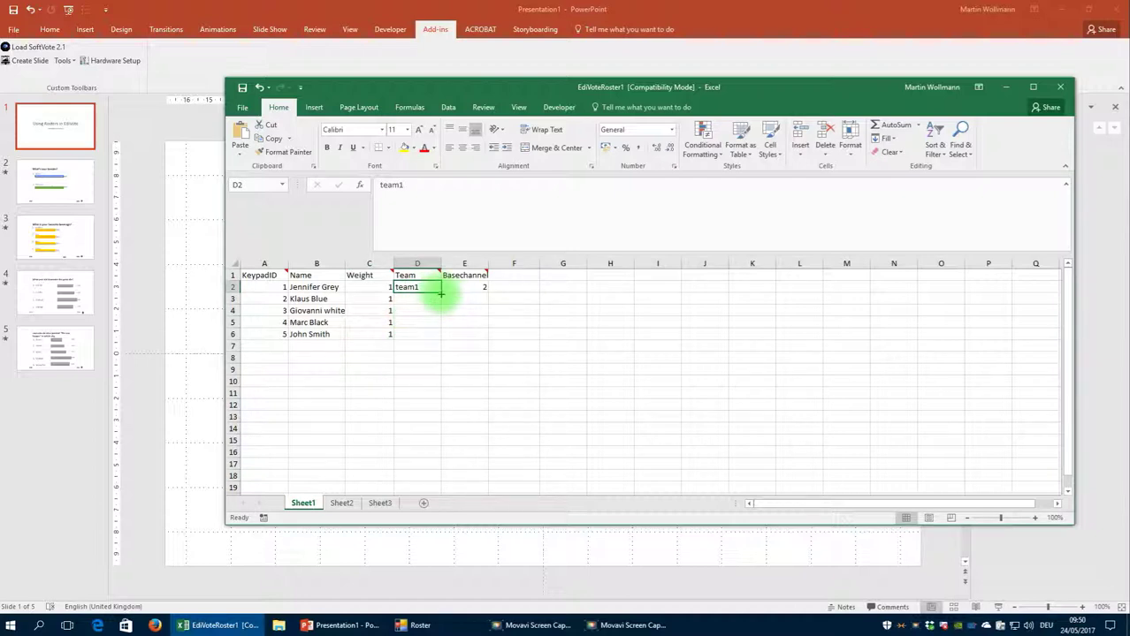
{"action": "left_click_drag", "start_coordinate": [441, 292], "coordinate": [436, 337]}
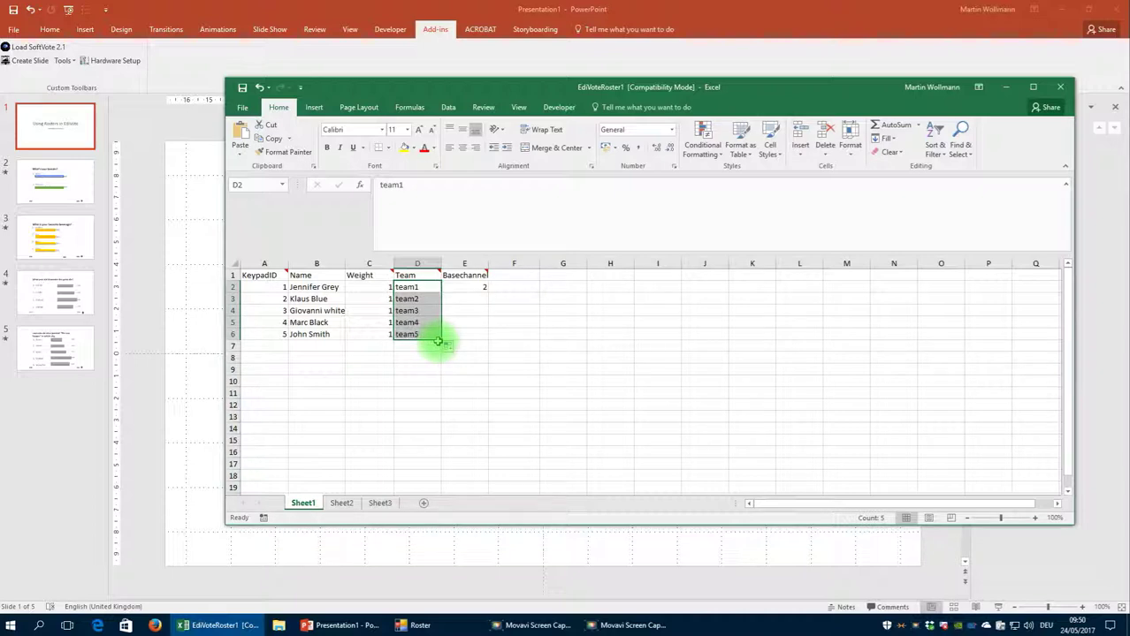
{"action": "left_click", "coordinate": [411, 299]}
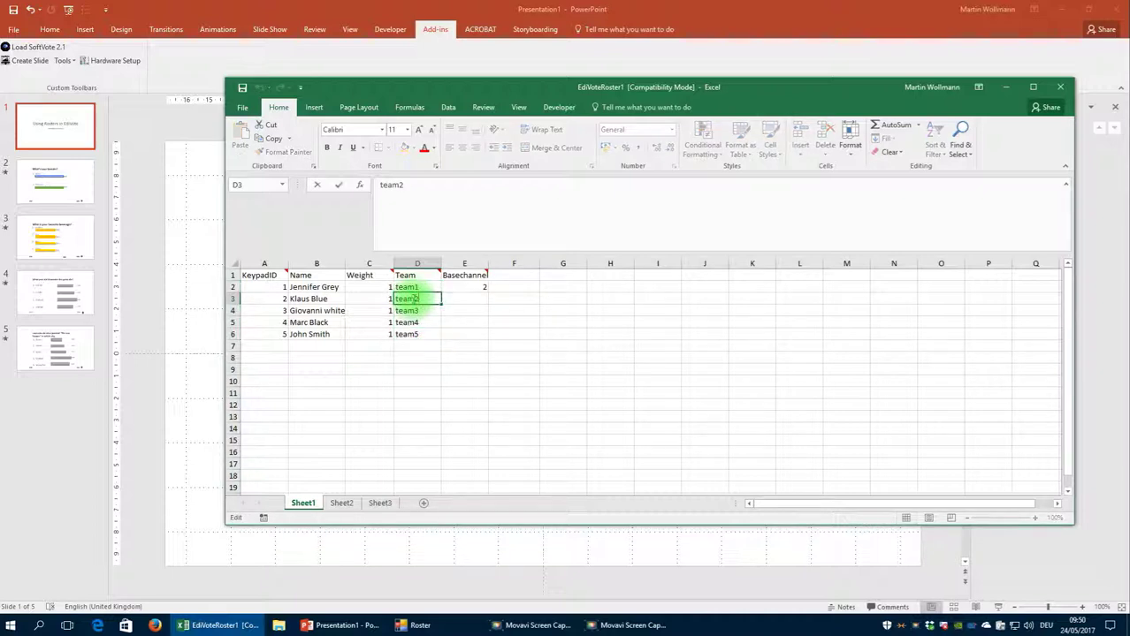
{"action": "key", "text": "ctrl+d"}
{"action": "key", "text": "Down"}
{"action": "key", "text": "ctrl+d"}
{"action": "key", "text": "Down"}
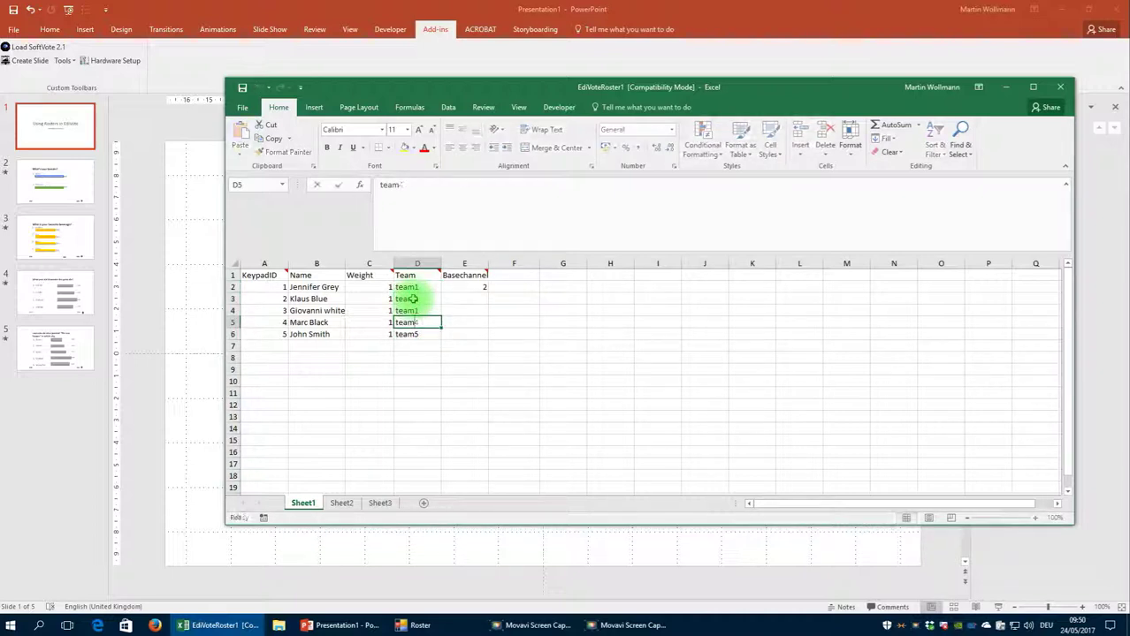
{"action": "key", "text": "ctrl+d"}
{"action": "key", "text": "Down"}
{"action": "key", "text": "ctrl+d"}
{"action": "key", "text": "F2"}
{"action": "key", "text": "Tab"}
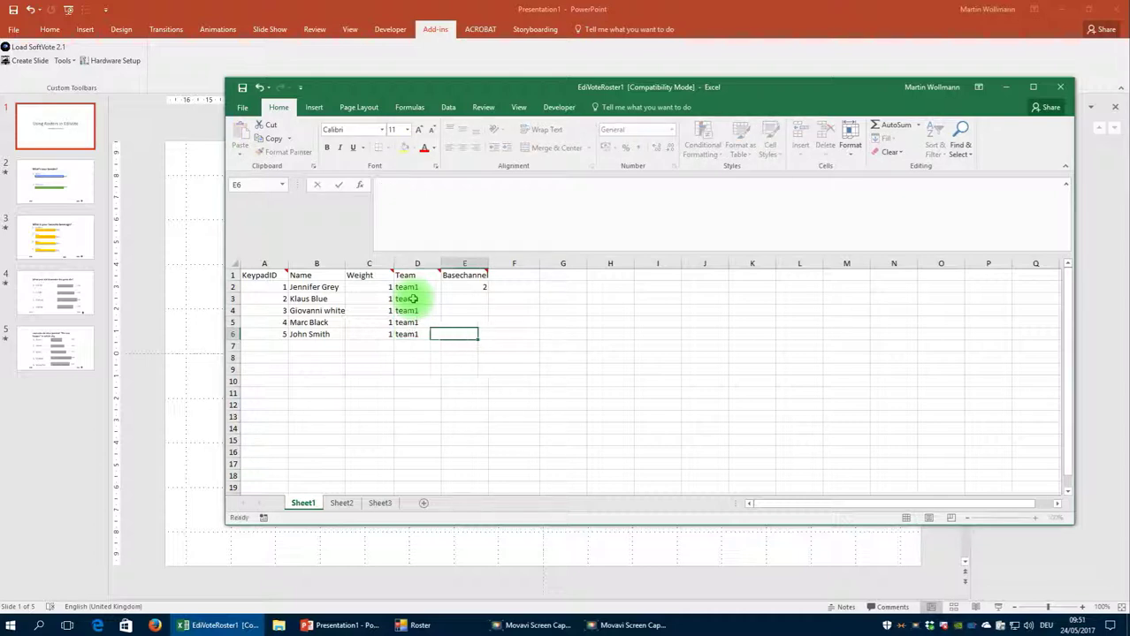
- Set base channel 7 in E2 and copy it down to all five members
{"action": "left_click", "coordinate": [462, 287]}
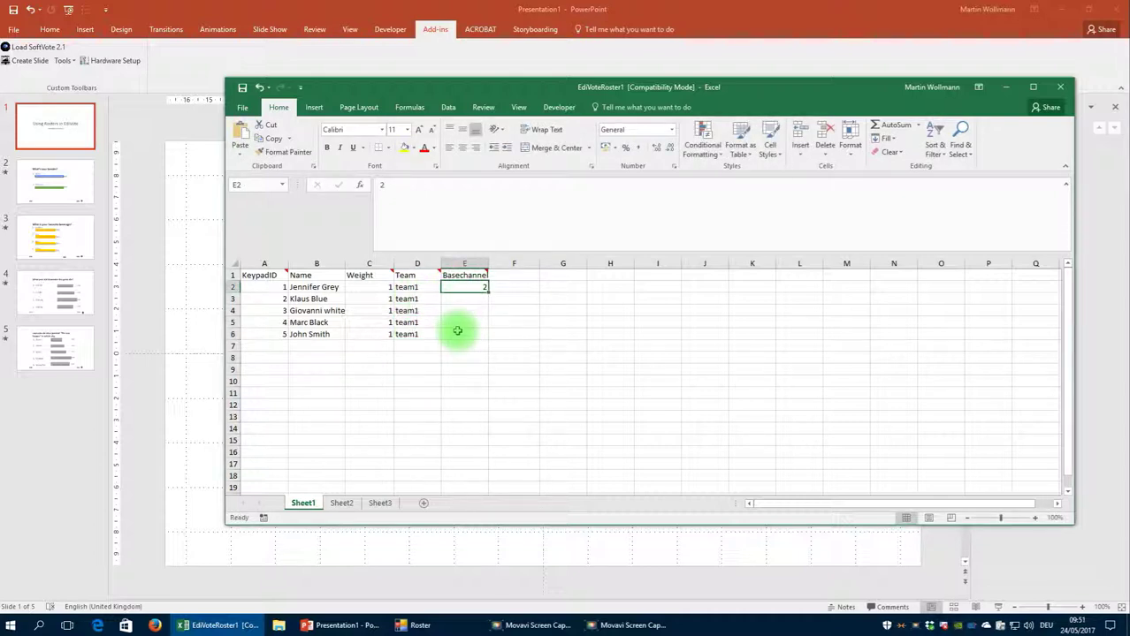
{"action": "mouse_move", "coordinate": [411, 275]}
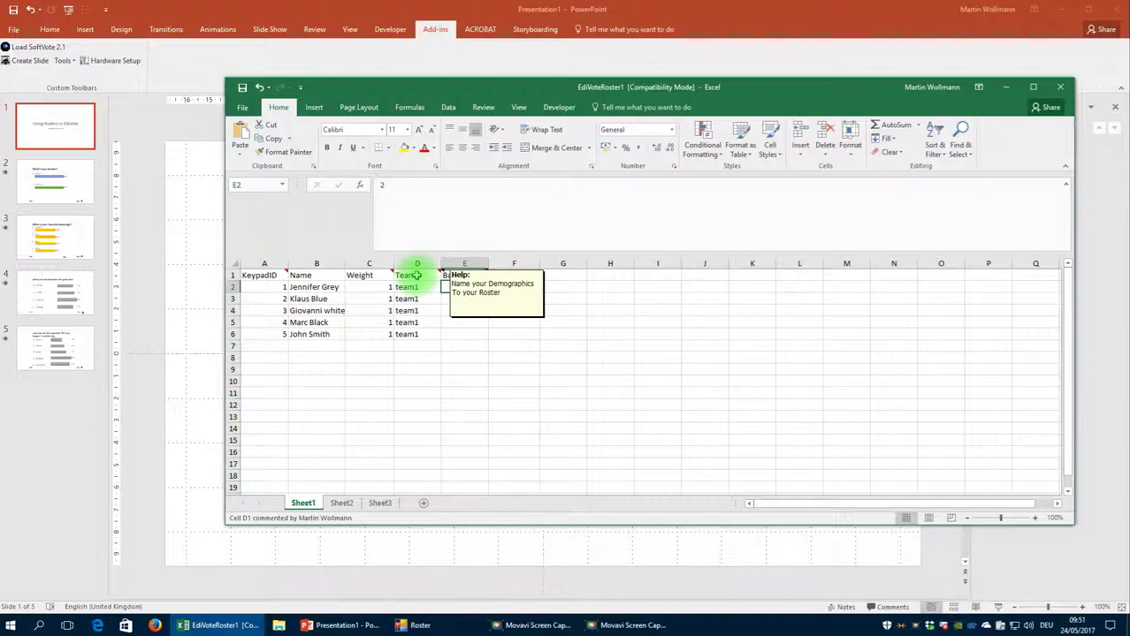
{"action": "type", "text": "7"}
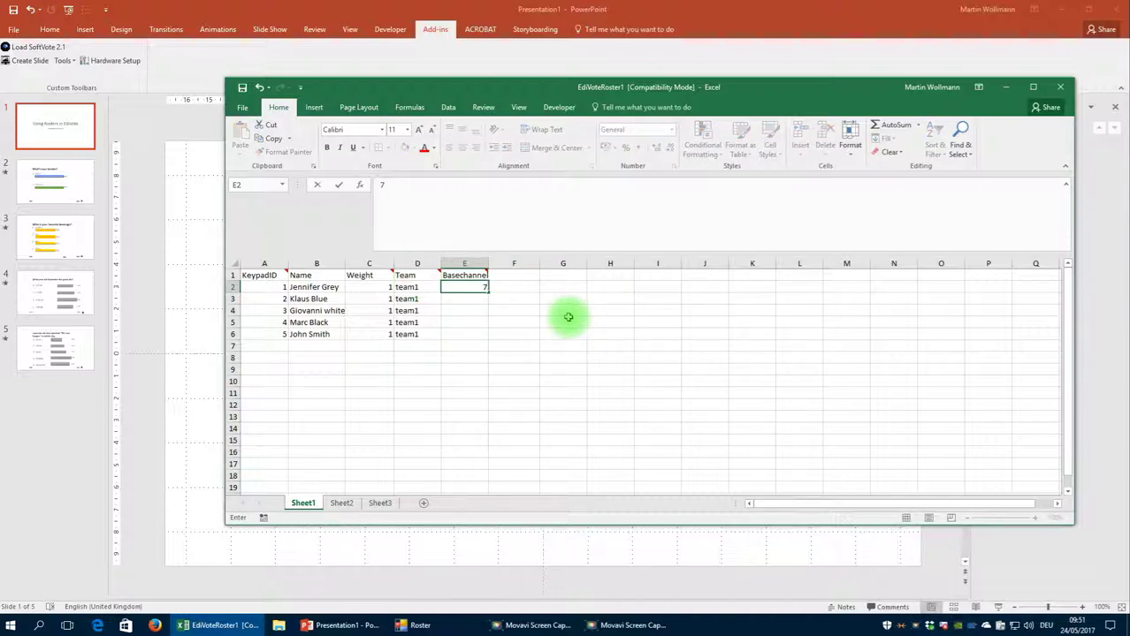
{"action": "key", "text": "ctrl+Return"}
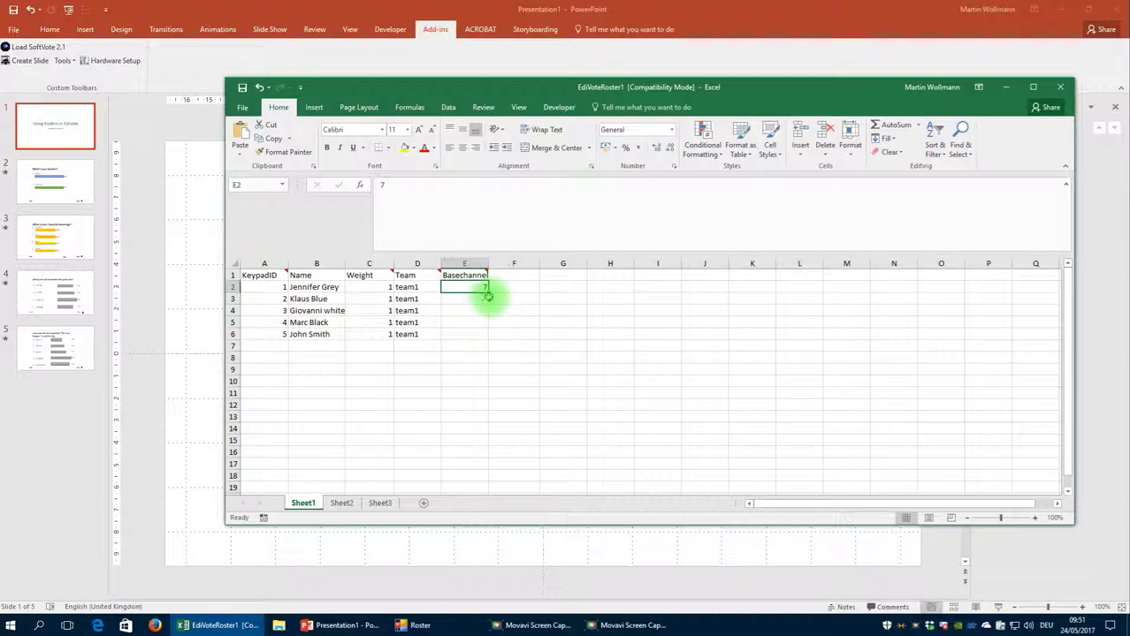
{"action": "double_click", "coordinate": [487, 294]}
{"action": "left_click", "coordinate": [508, 277]}
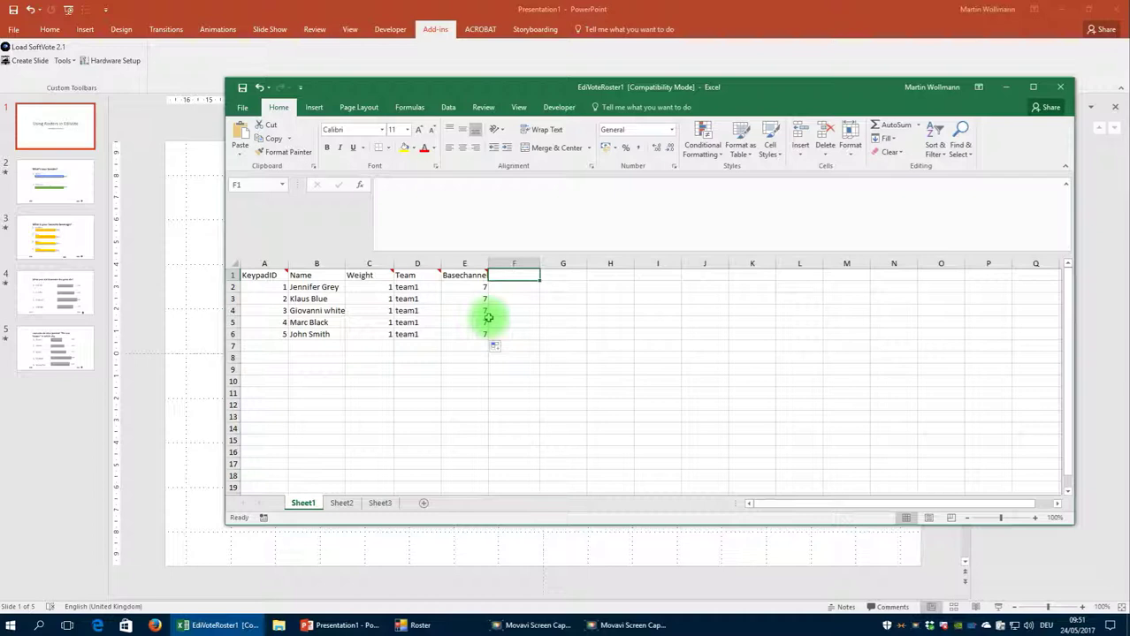
- Add a Business Unit column in F with Sales, Marketing, Management, Management and Sales
{"action": "type", "text": "Buu"}
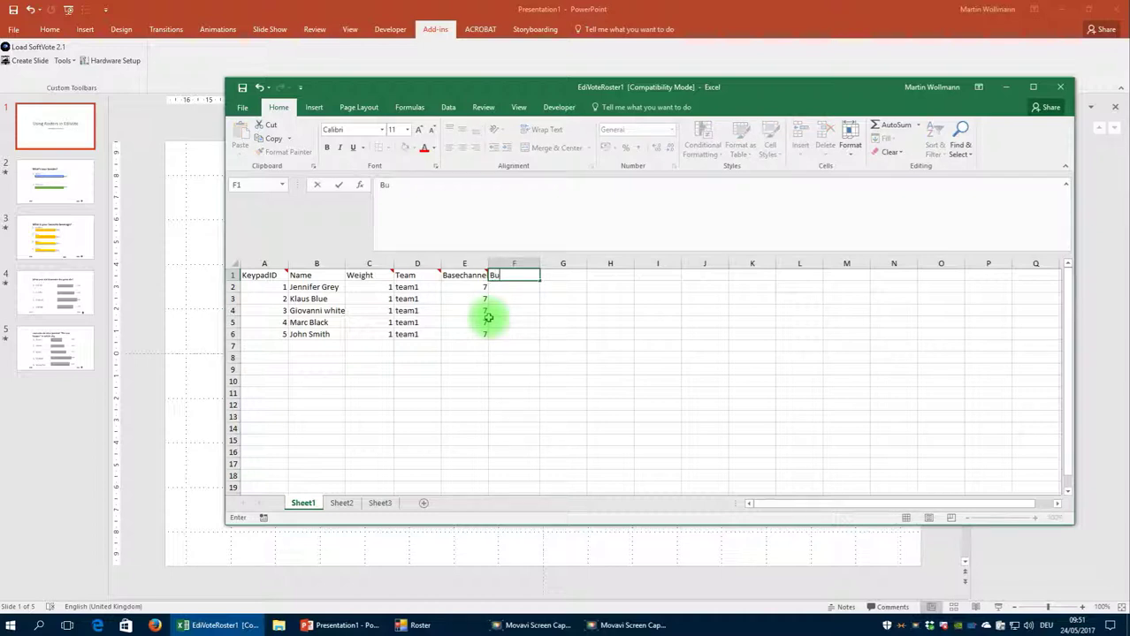
{"action": "type", "text": "siness Unit"}
{"action": "key", "text": "Return"}
{"action": "type", "text": "Sales"}
{"action": "key", "text": "Return"}
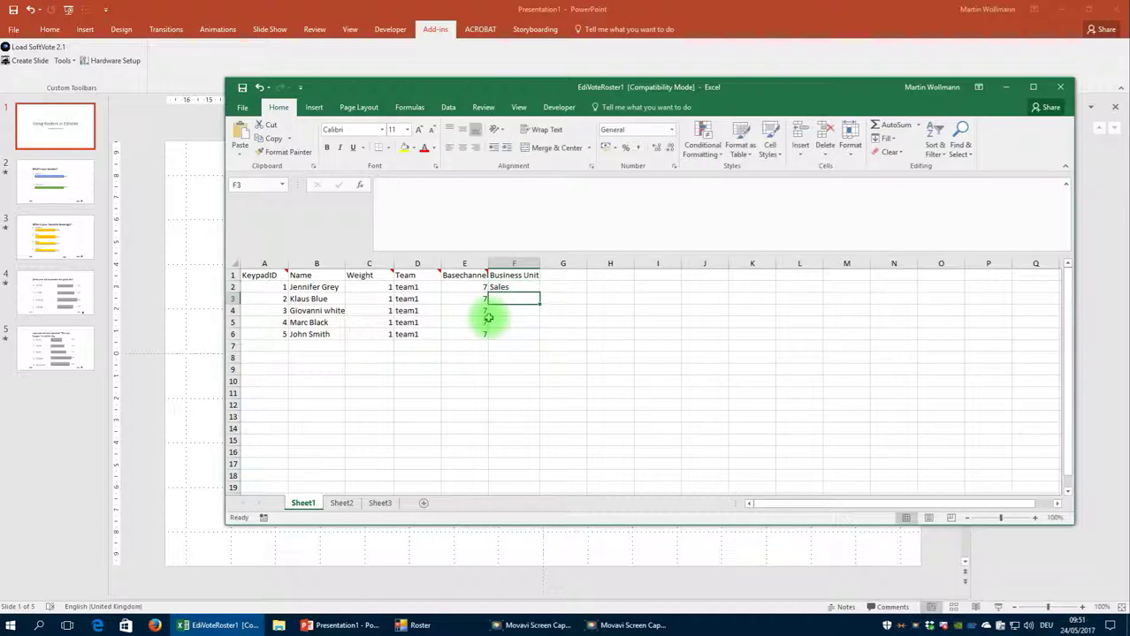
{"action": "type", "text": "Marketing"}
{"action": "key", "text": "Return"}
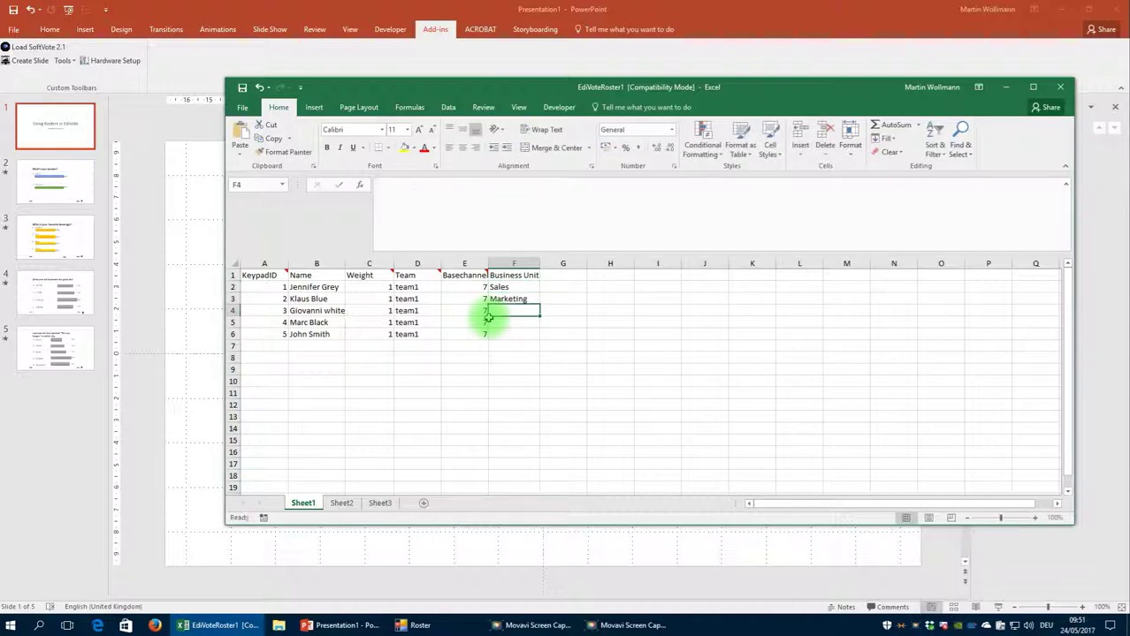
{"action": "type", "text": "Management"}
{"action": "key", "text": "Return"}
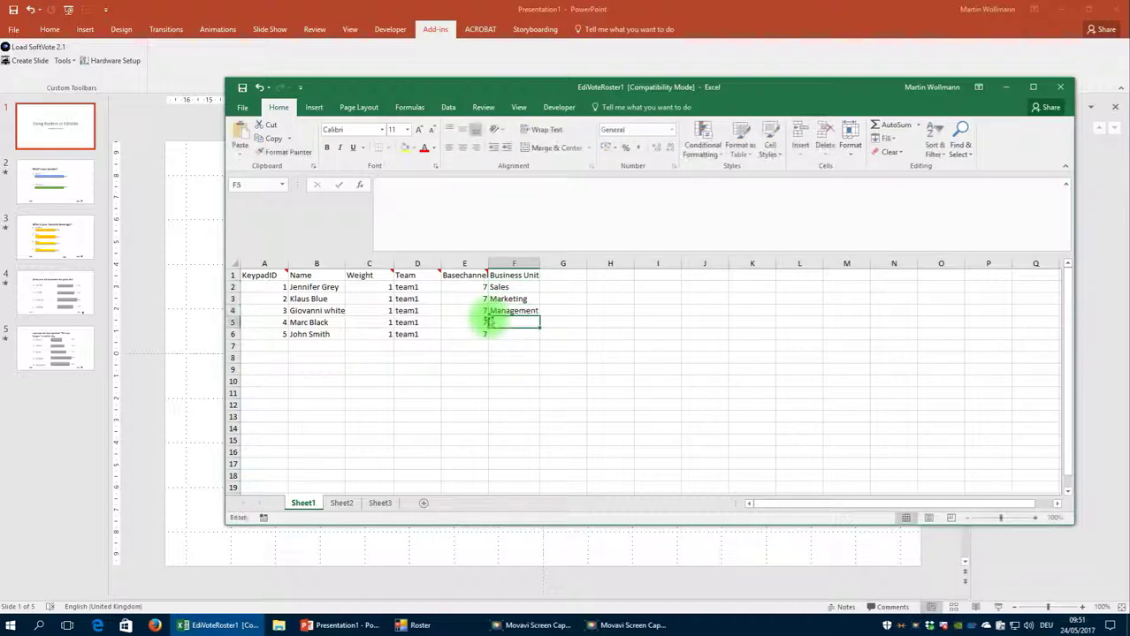
{"action": "type", "text": "Management"}
{"action": "key", "text": "Return"}
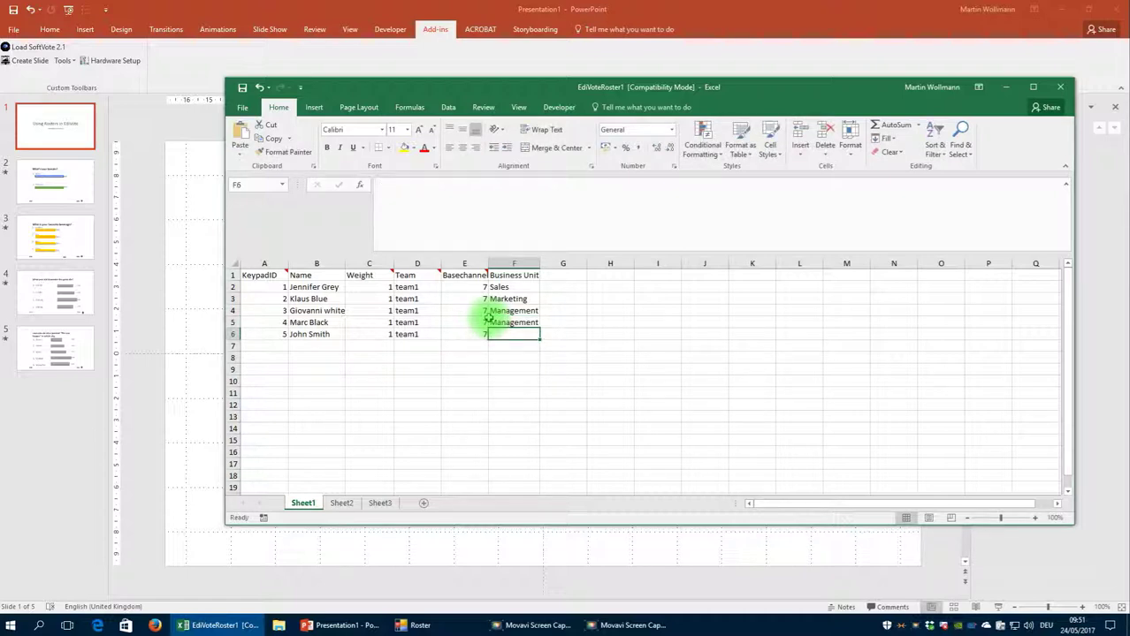
{"action": "type", "text": "Sales"}
{"action": "key", "text": "Return"}
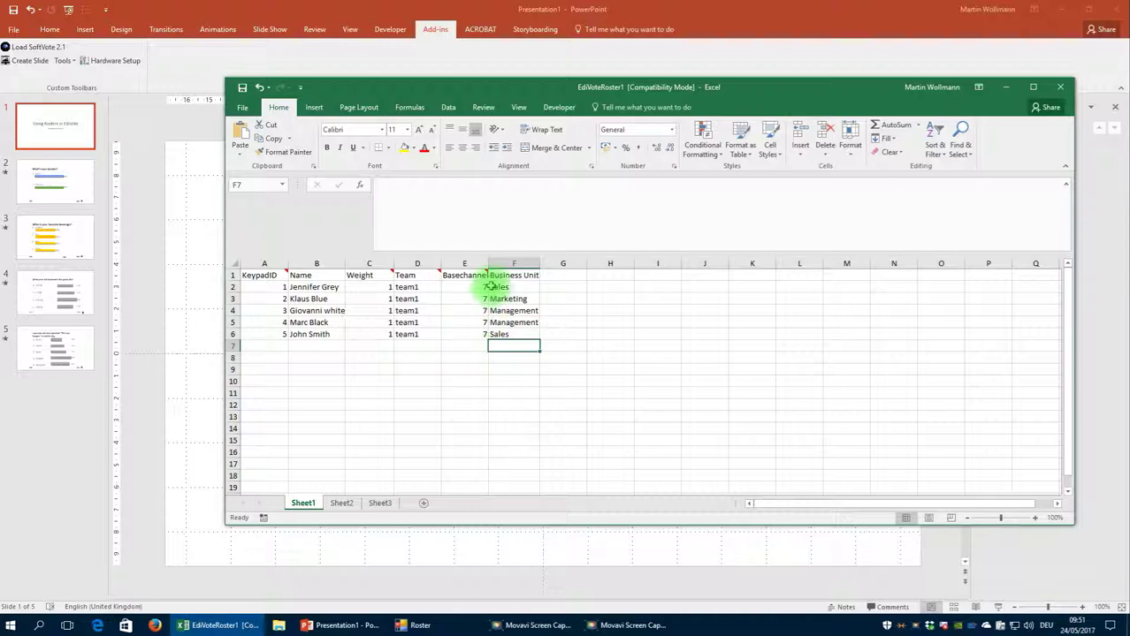
- Save the roster as Excel Workbook EdiVoteRoster1.xlsx in the Desktop folder
{"action": "left_click", "coordinate": [251, 112]}
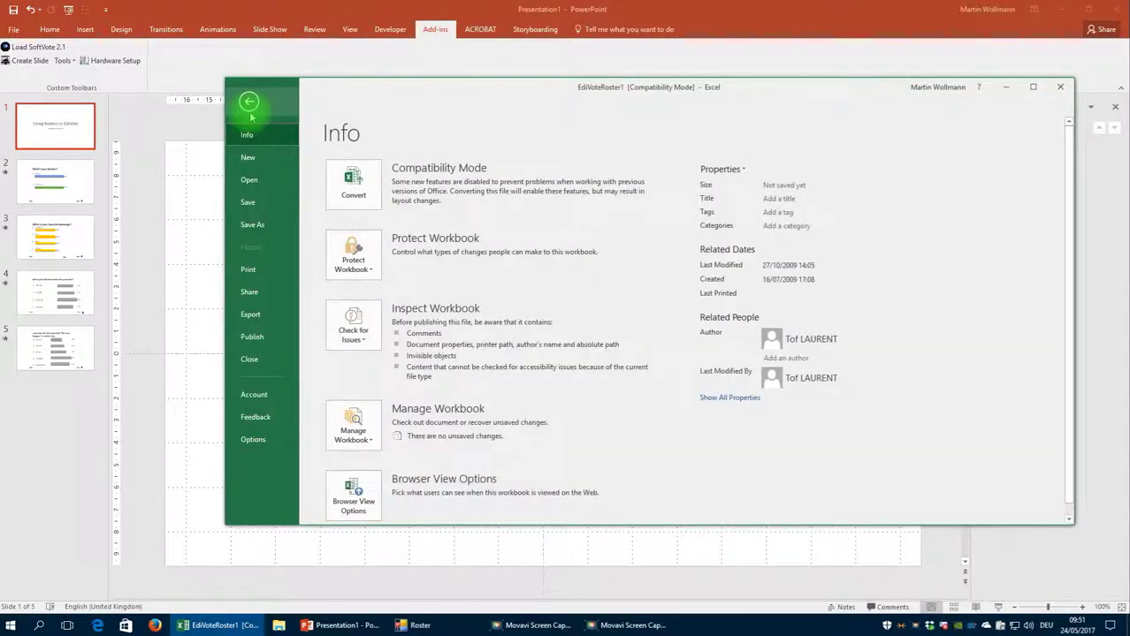
{"action": "left_click", "coordinate": [252, 225]}
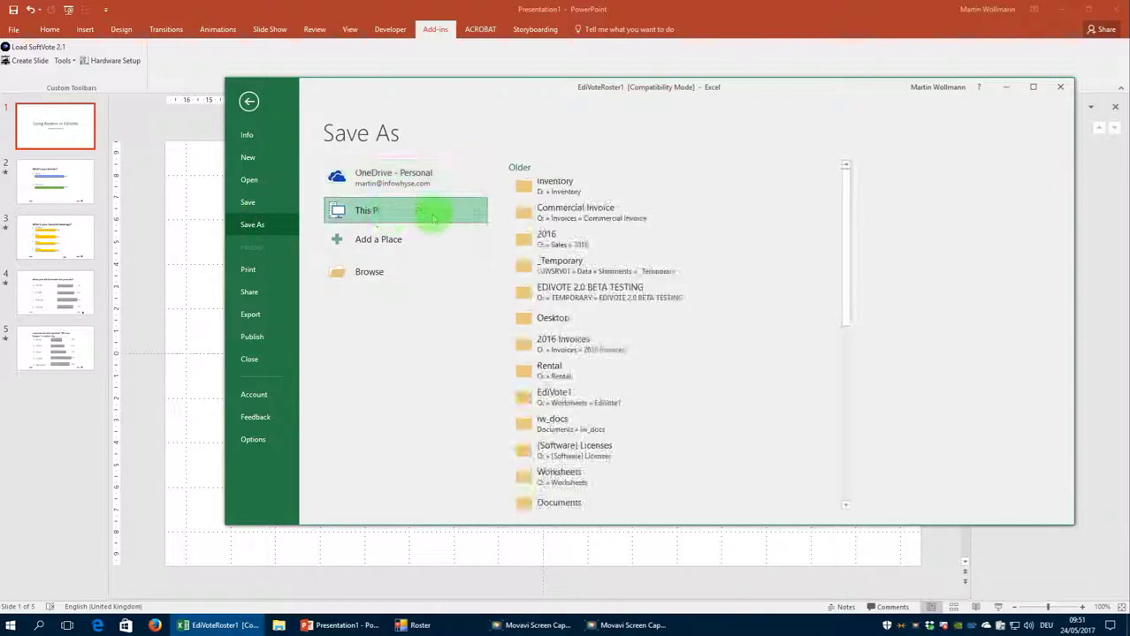
{"action": "left_click", "coordinate": [531, 320]}
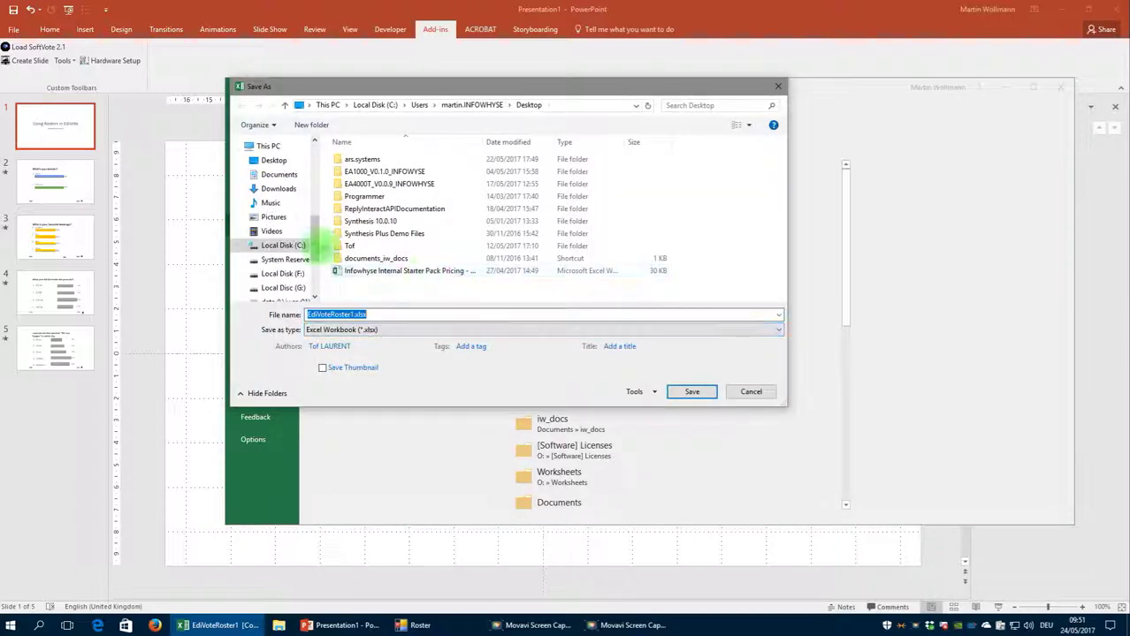
{"action": "left_click", "coordinate": [692, 392]}
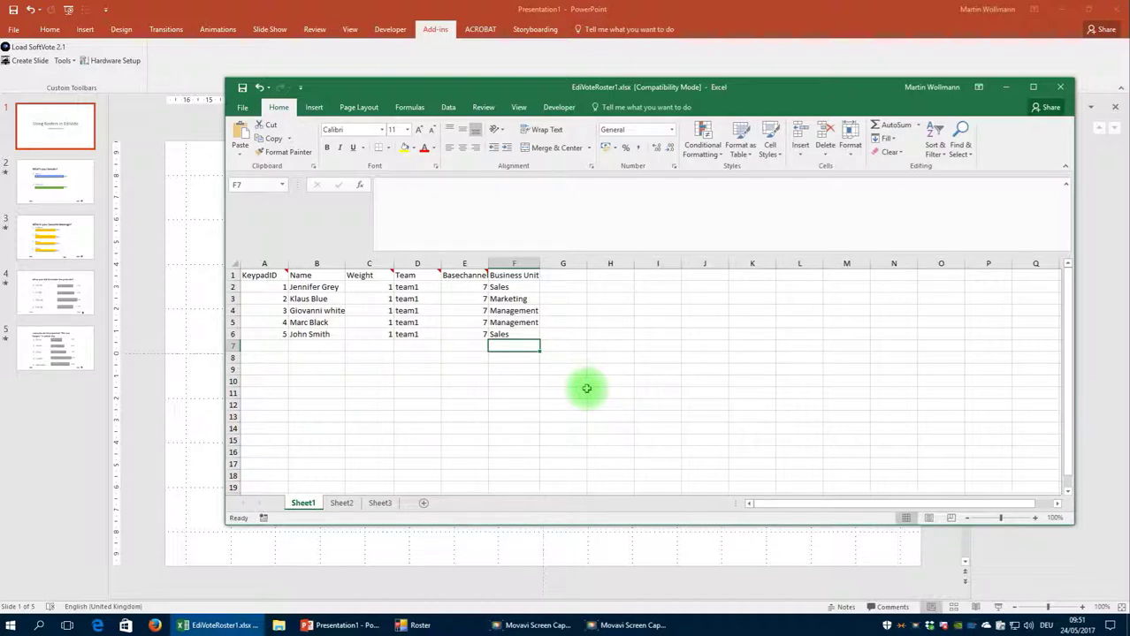
- Close Excel, load EdiVoteRoster1.xlsx from the Desktop as the roster and apply it
{"action": "left_click", "coordinate": [1062, 89]}
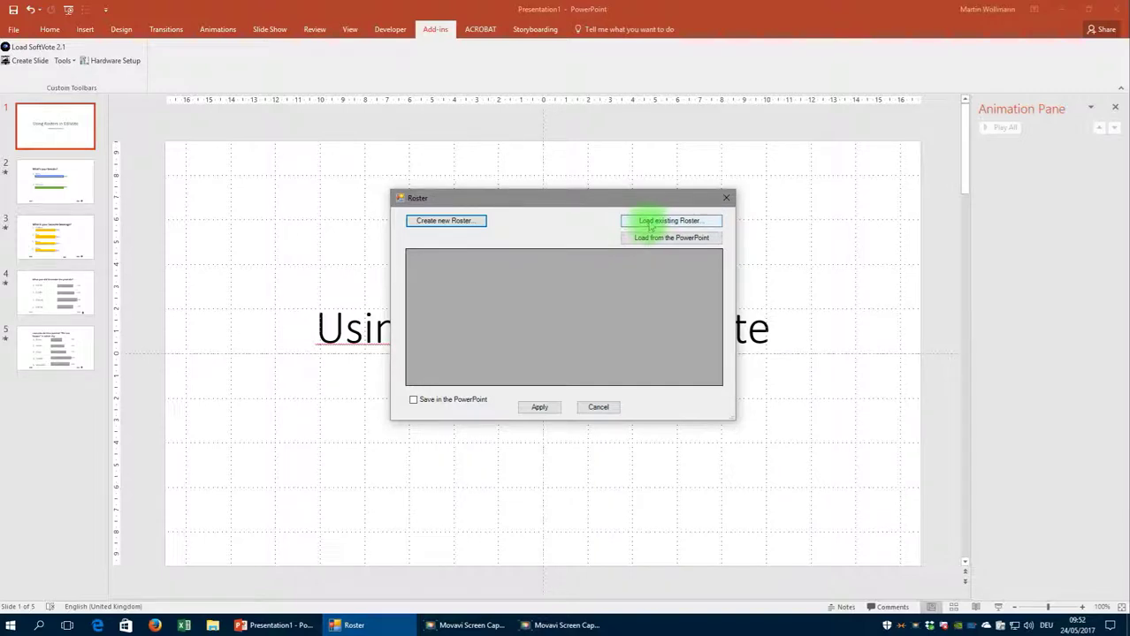
{"action": "left_click", "coordinate": [654, 222]}
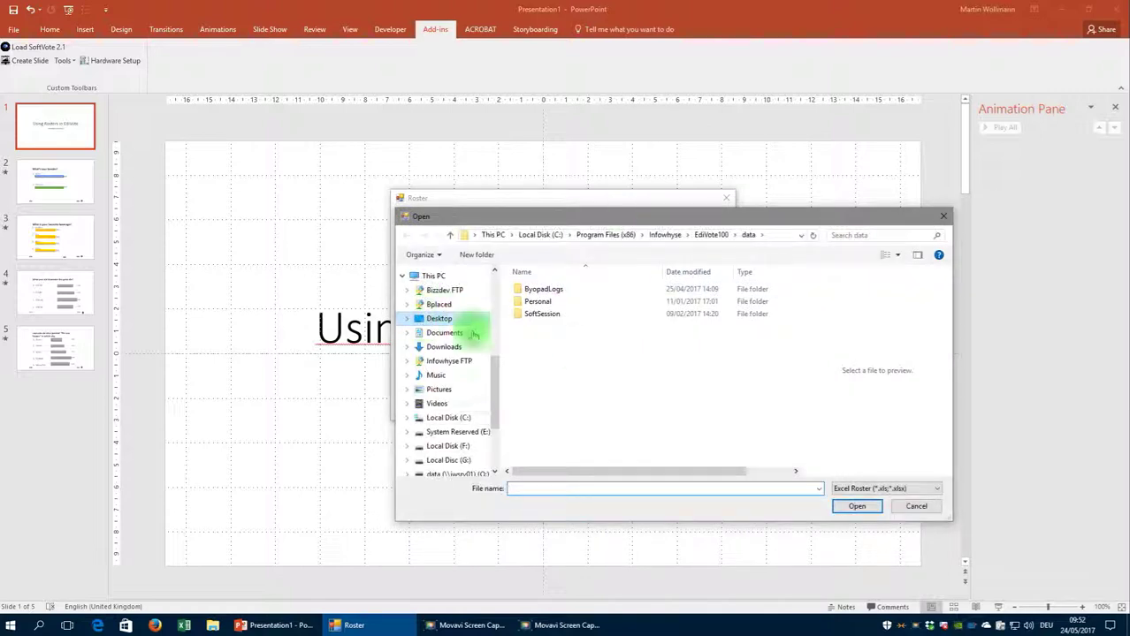
{"action": "left_click", "coordinate": [465, 319]}
{"action": "double_click", "coordinate": [557, 402]}
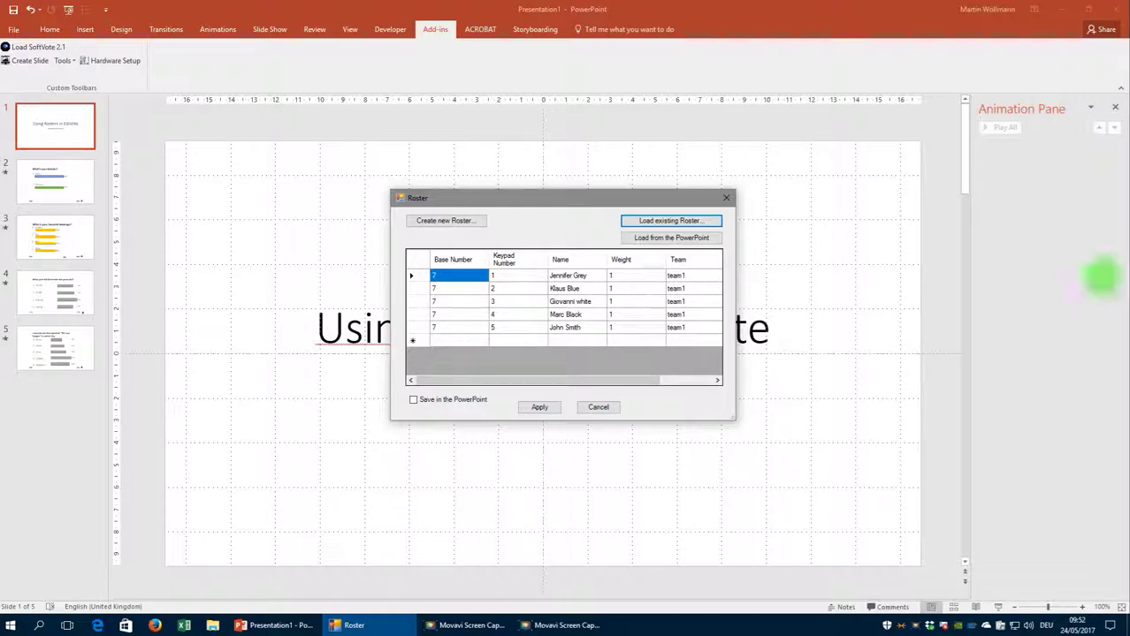
{"action": "left_click", "coordinate": [445, 404]}
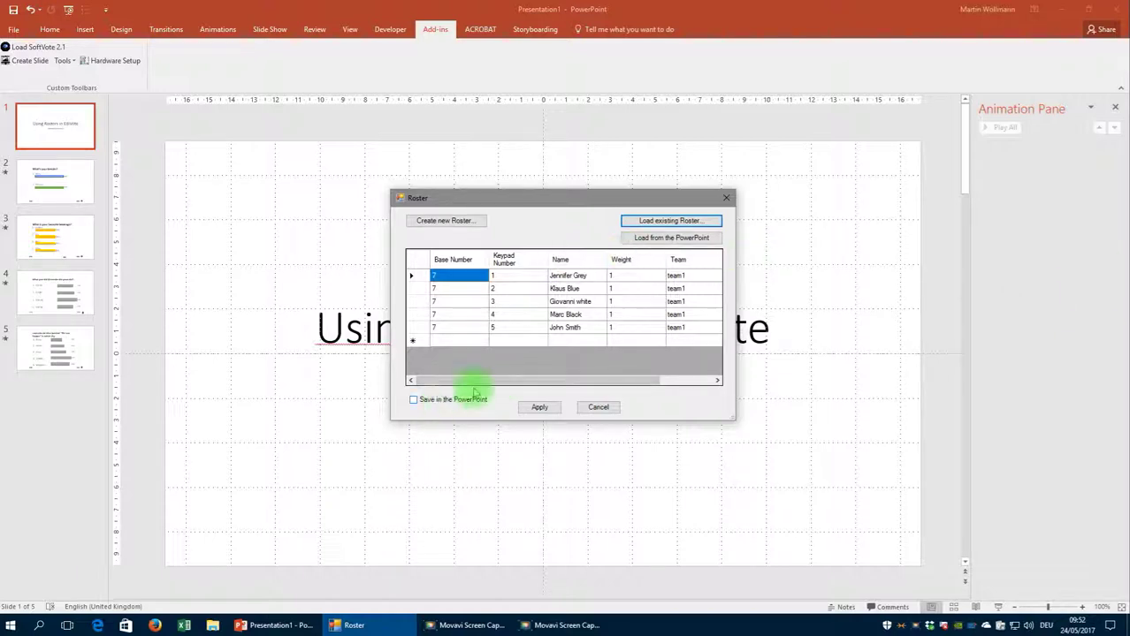
{"action": "left_click", "coordinate": [528, 412]}
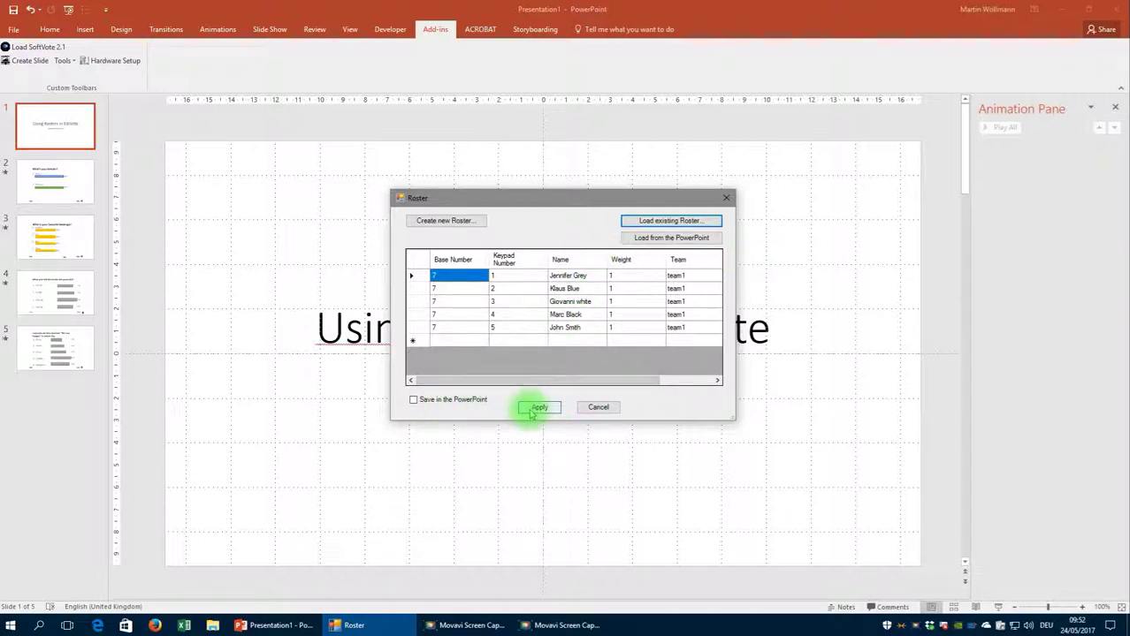
{"action": "left_click", "coordinate": [533, 411]}
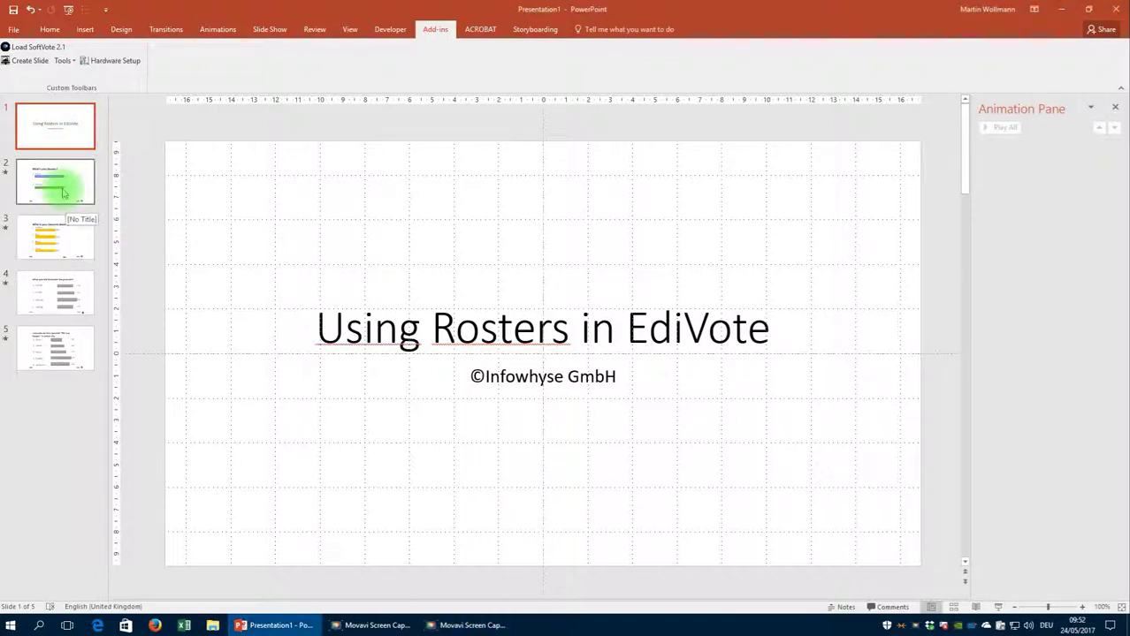
- Confirm the Gender slide's properties: slide type Demographic, demographic name Gender, then apply
{"action": "left_click", "coordinate": [69, 181]}
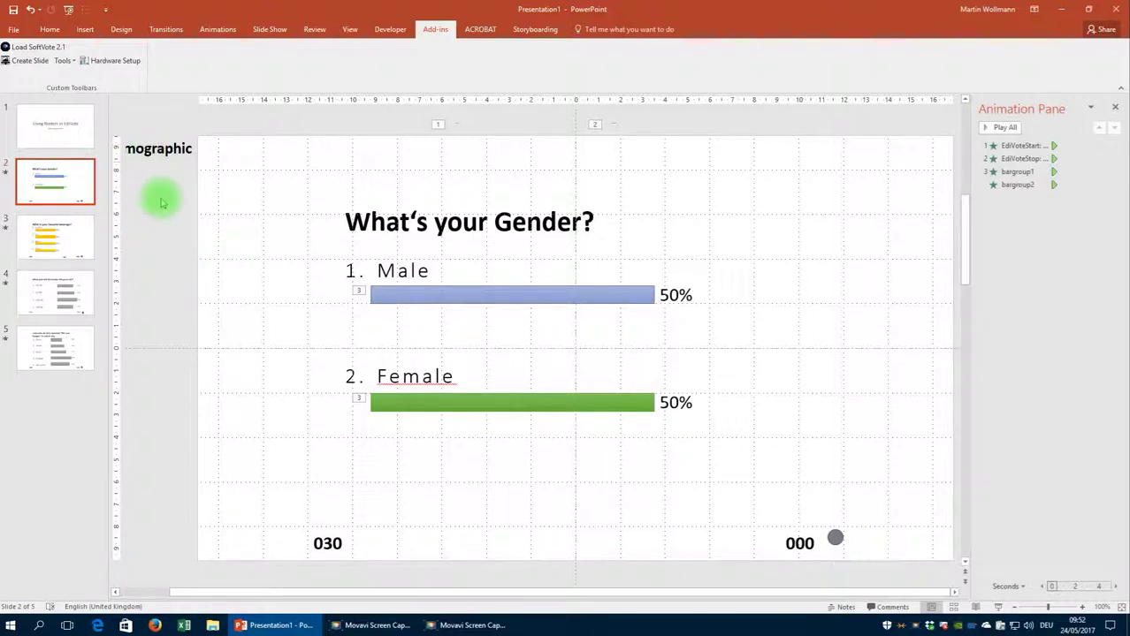
{"action": "right_click", "coordinate": [167, 272]}
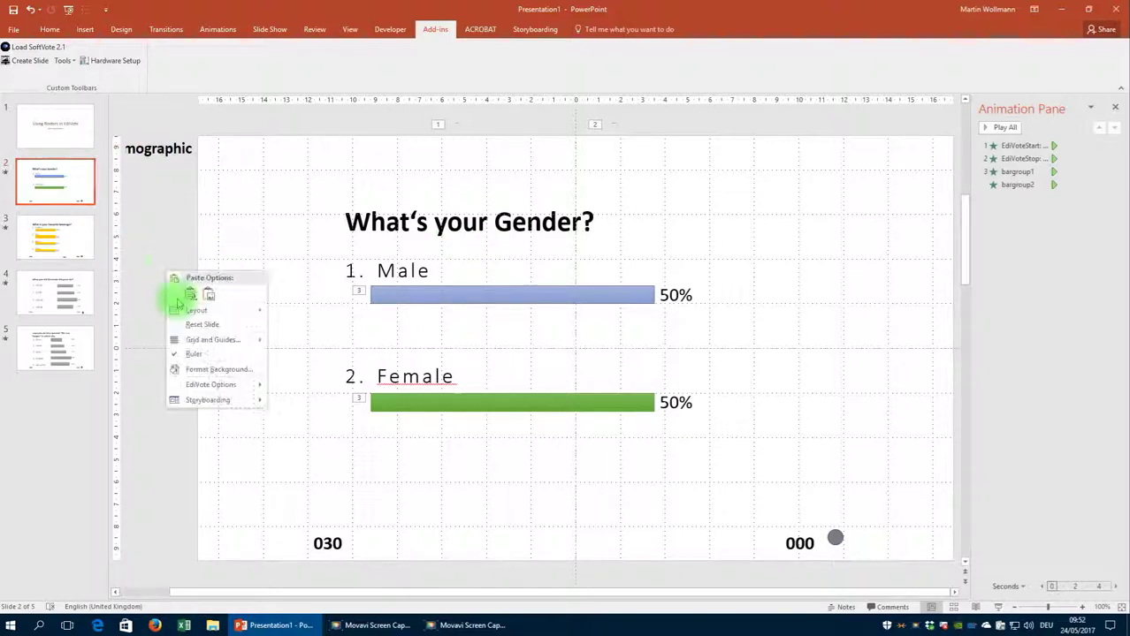
{"action": "left_click", "coordinate": [304, 386]}
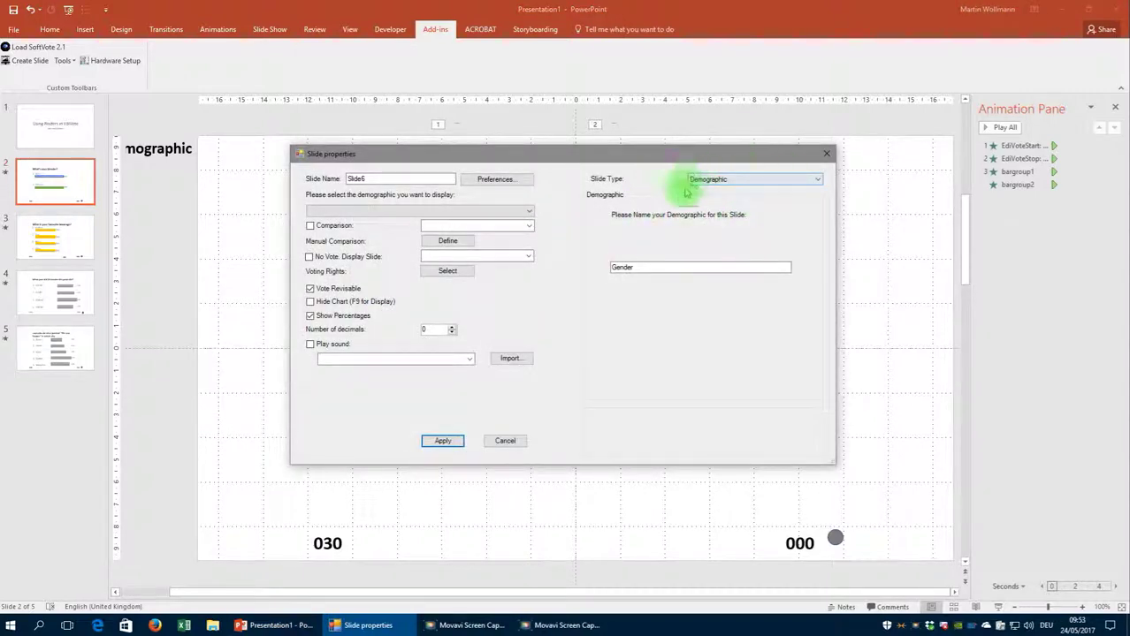
{"action": "left_click", "coordinate": [741, 181]}
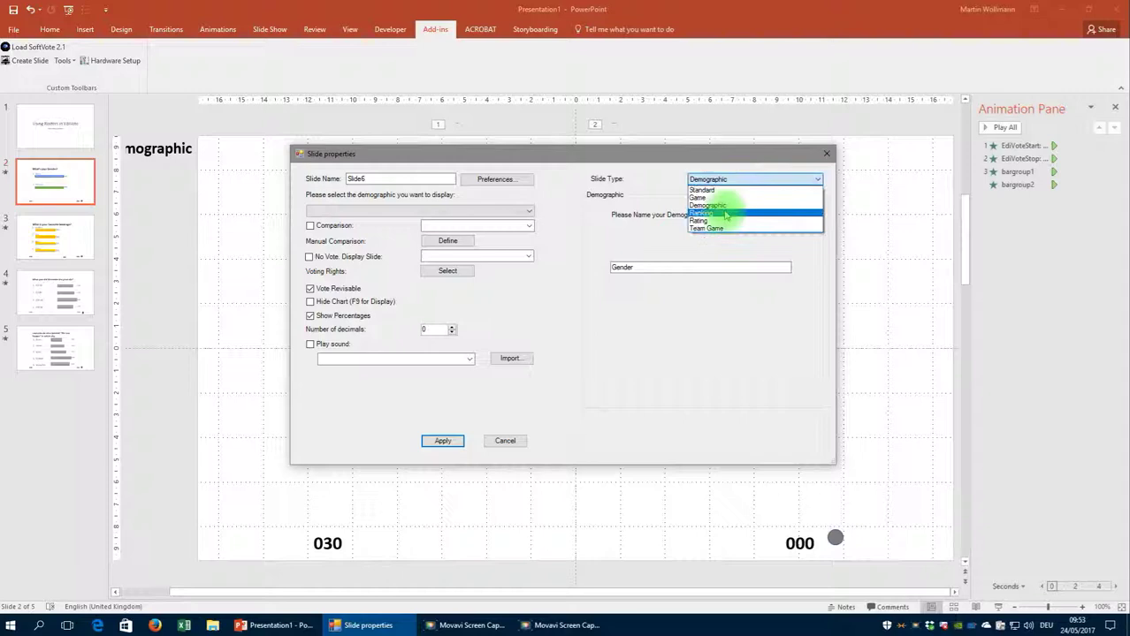
{"action": "left_click", "coordinate": [707, 205]}
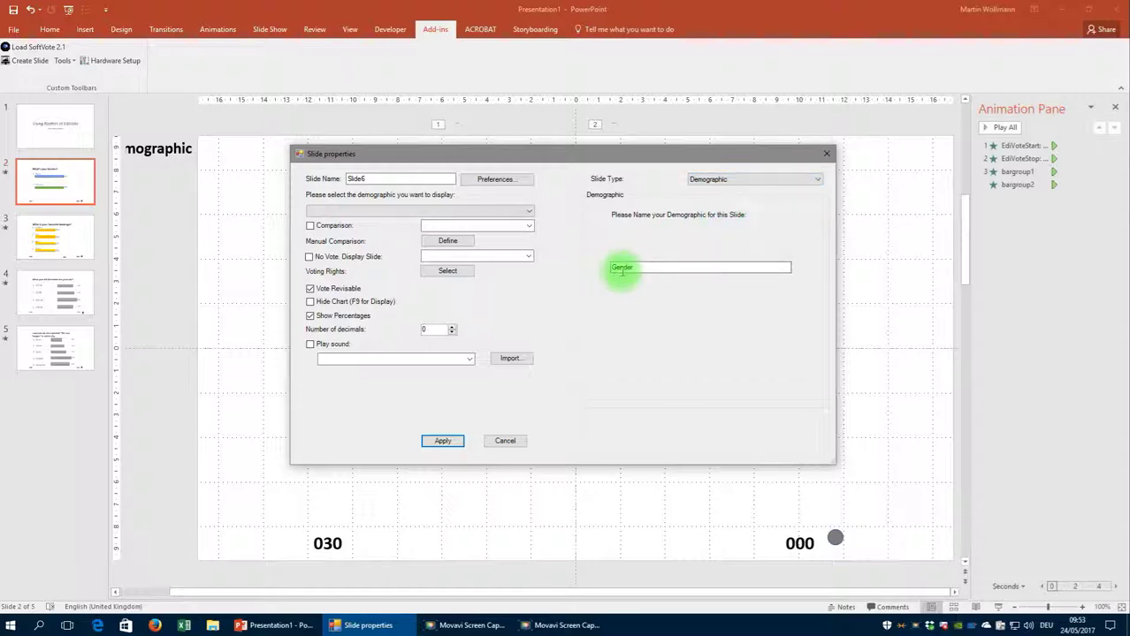
{"action": "left_click_drag", "start_coordinate": [651, 269], "coordinate": [606, 271]}
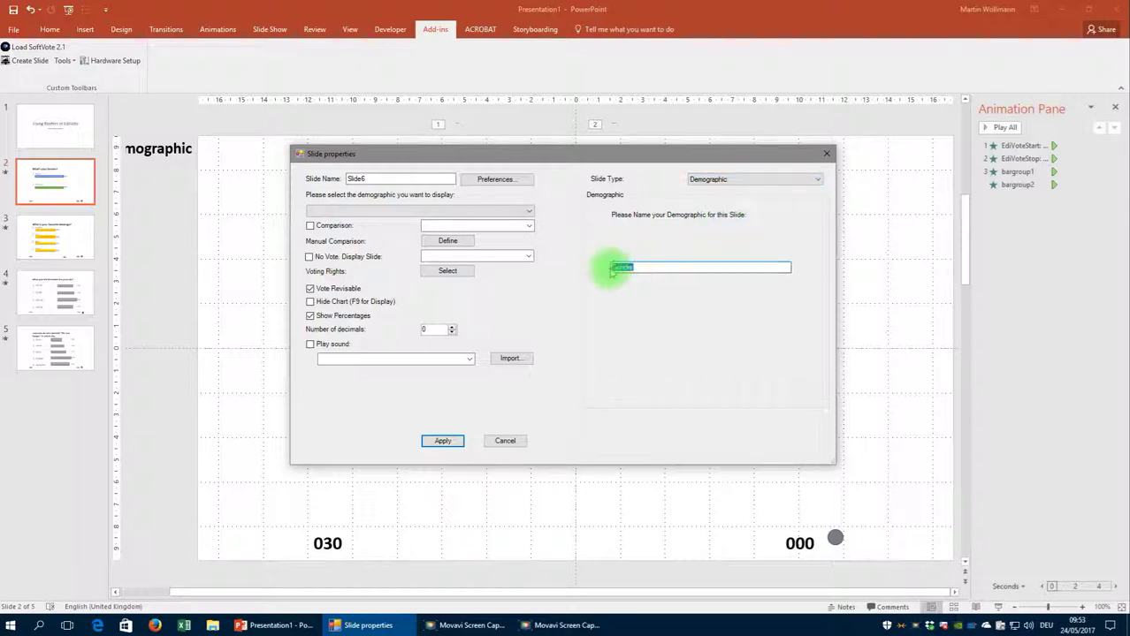
{"action": "left_click", "coordinate": [672, 270]}
{"action": "left_click", "coordinate": [442, 441]}
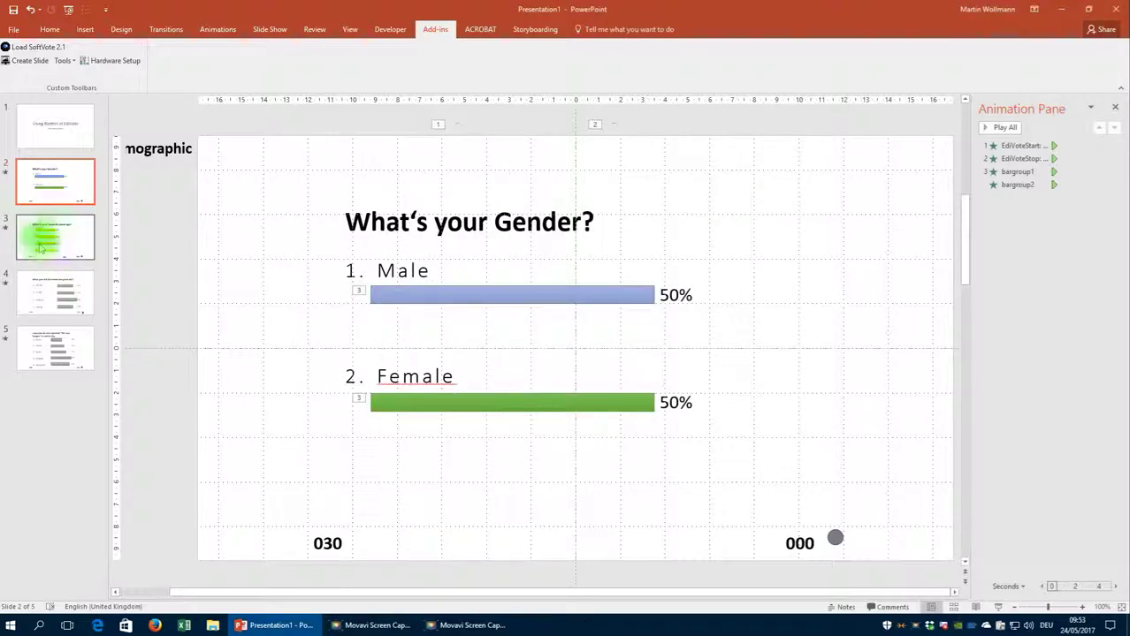
- Browse the beverage, Alexander the Great and Leonardo da Vinci slides, then return to slide 1
{"action": "left_click", "coordinate": [40, 248]}
{"action": "left_click", "coordinate": [50, 296]}
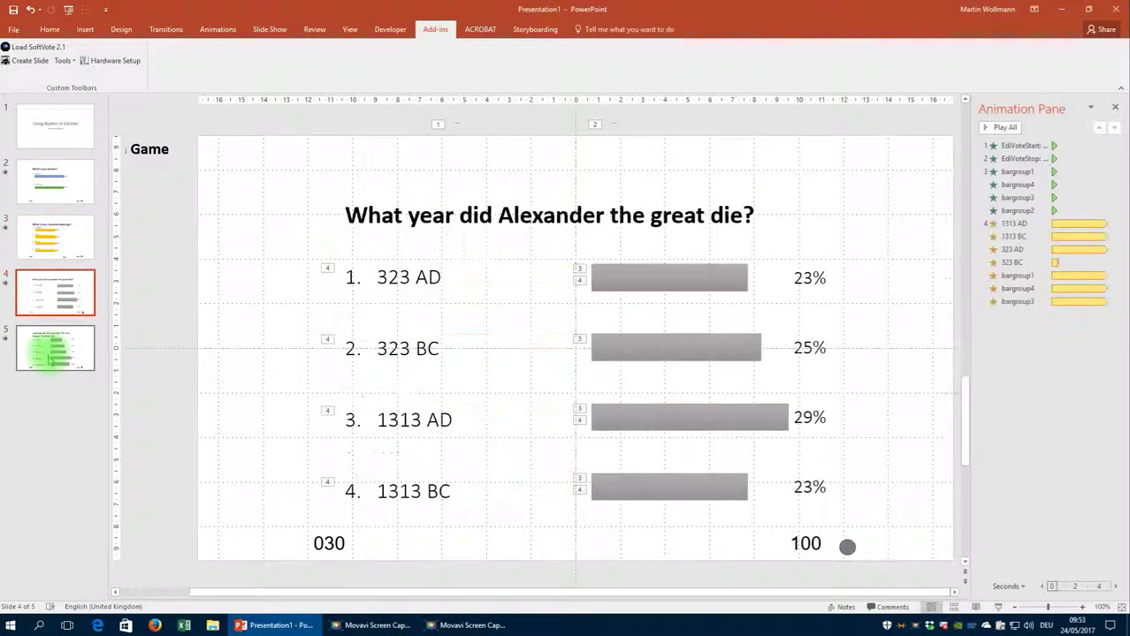
{"action": "left_click", "coordinate": [49, 358]}
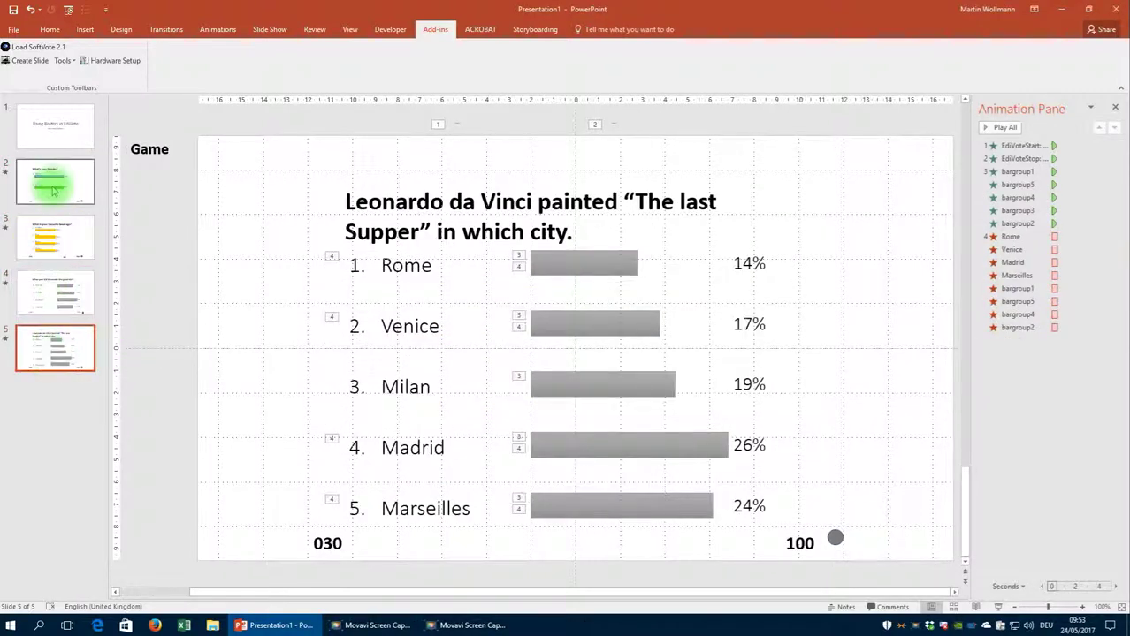
{"action": "left_click", "coordinate": [49, 124]}
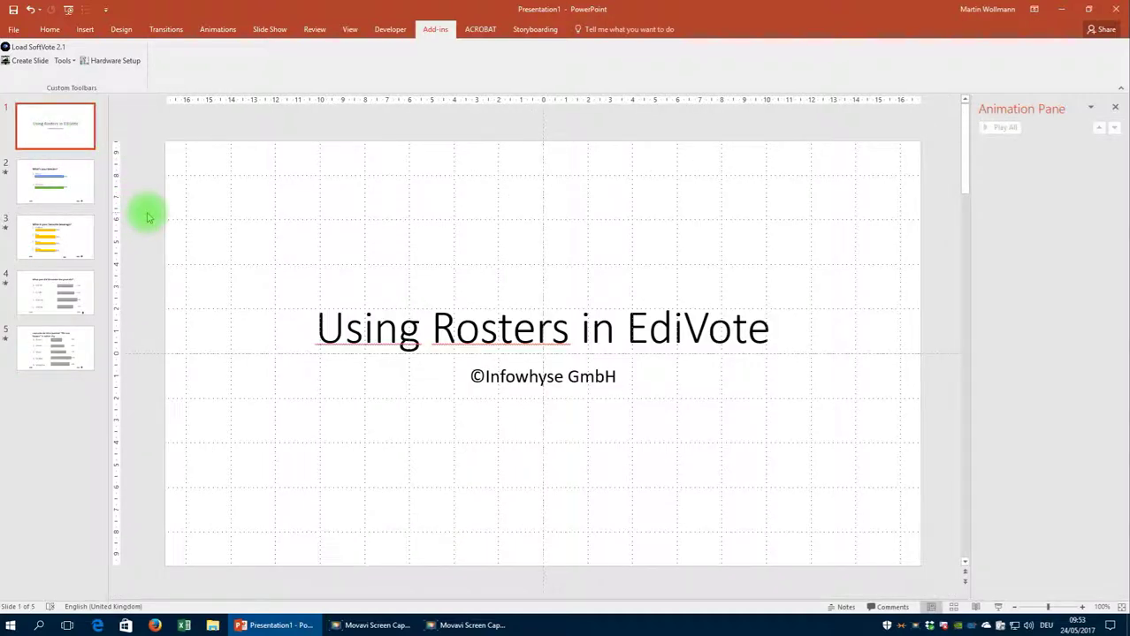
- Run the slide show, collecting votes on the Gender and favourite beverage questions
{"action": "key", "text": "F5"}
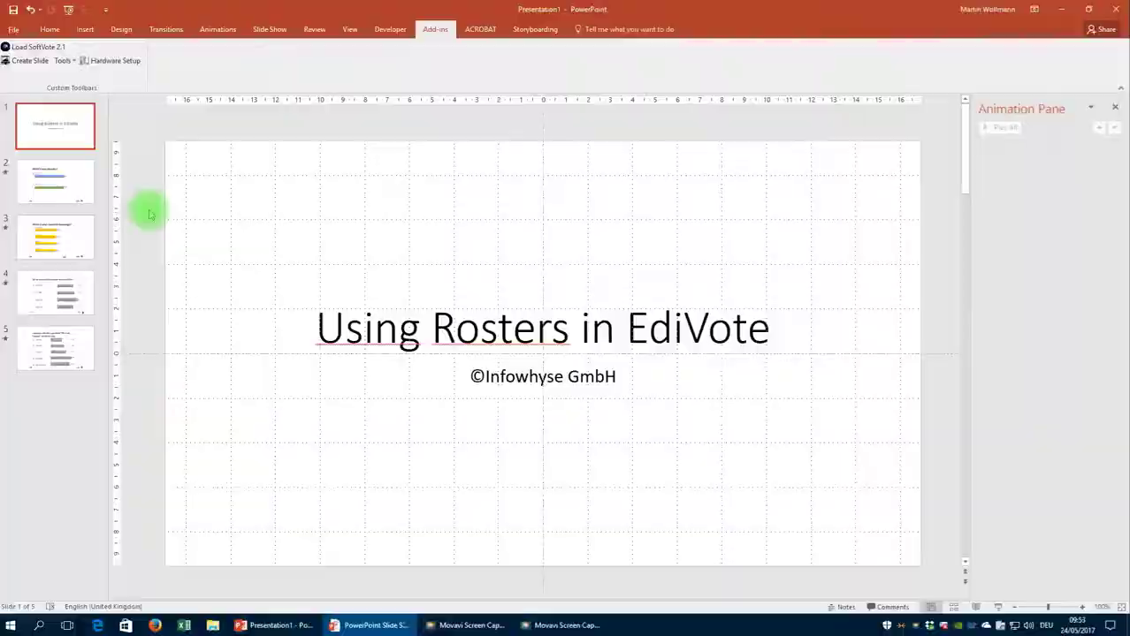
{"action": "key", "text": "Right"}
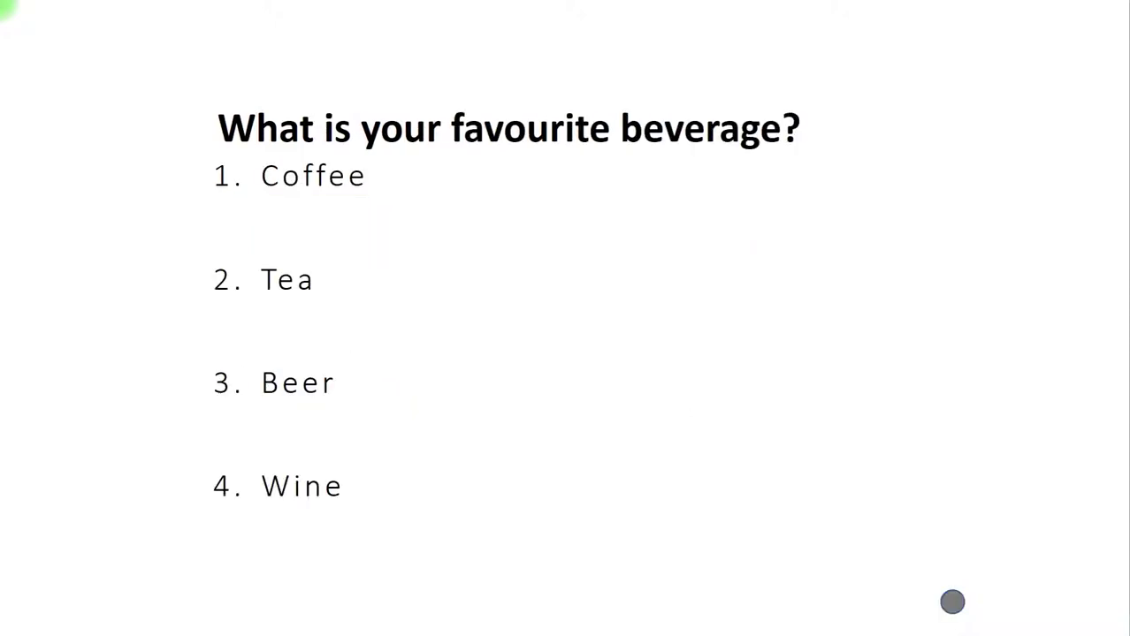
{"action": "key", "text": "Right"}
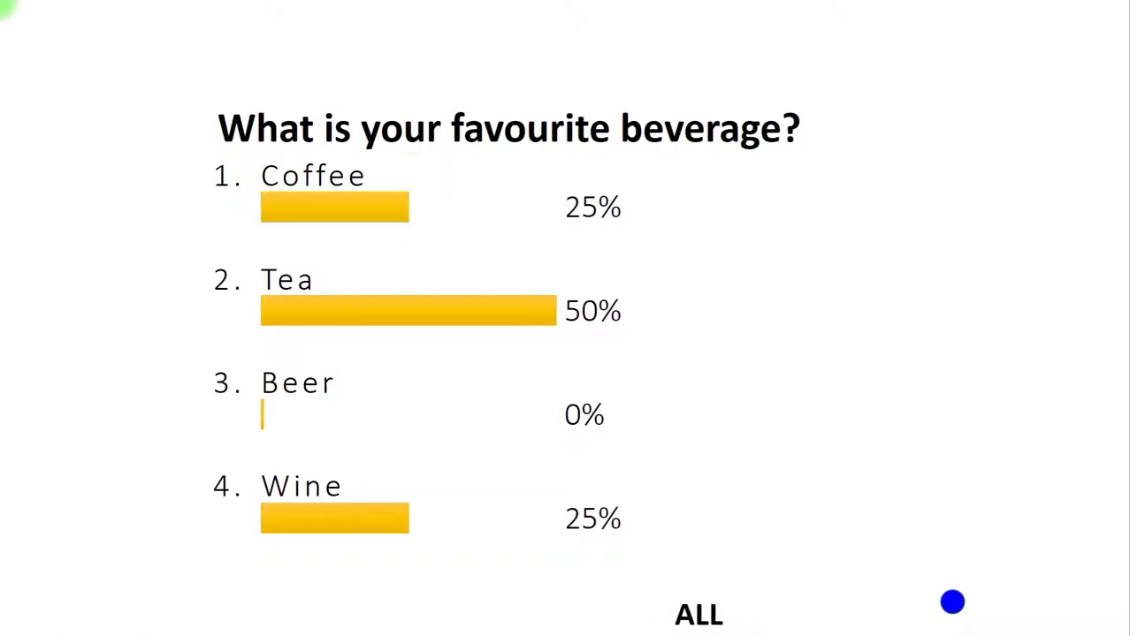
- Exit the slide show and choose Business Unit as the beverage slide's demographic breakdown
{"action": "key", "text": "Escape"}
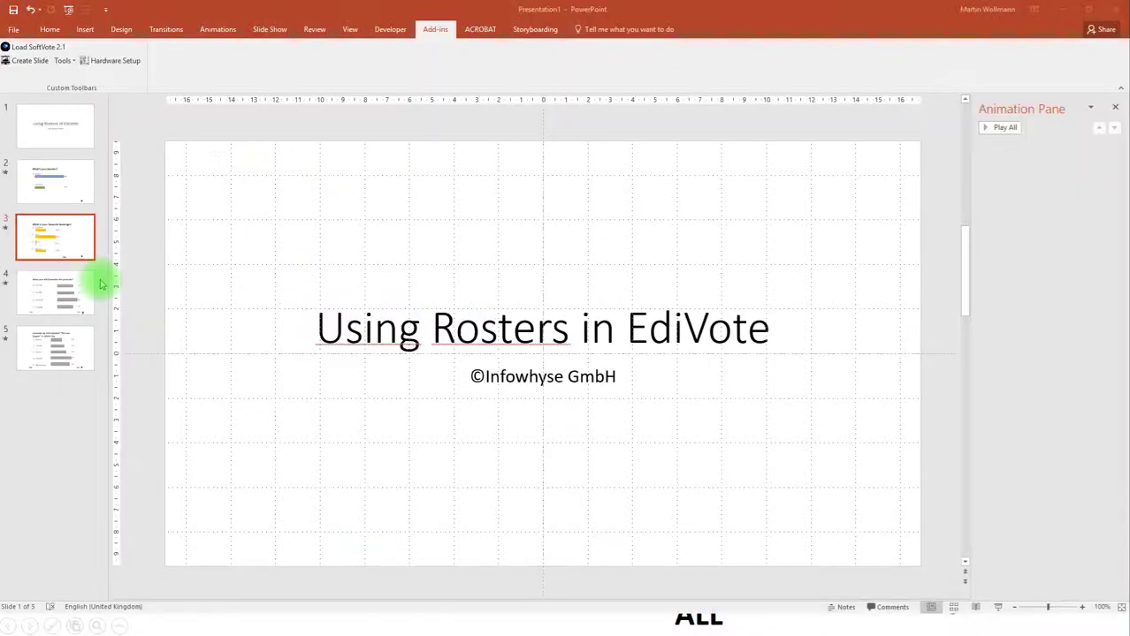
{"action": "right_click", "coordinate": [140, 233]}
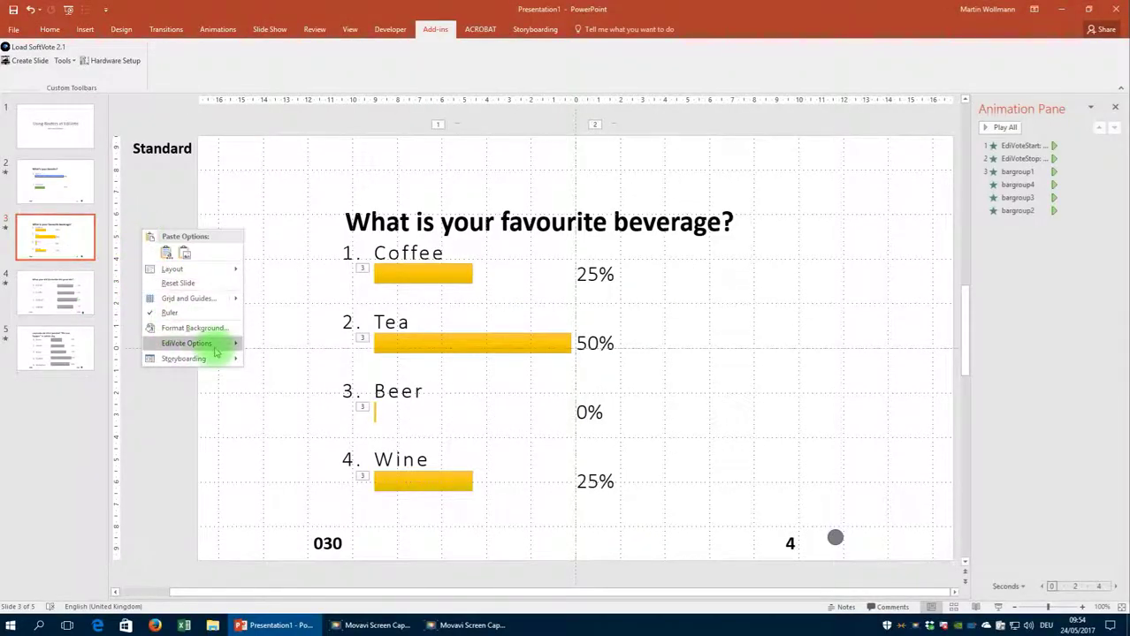
{"action": "mouse_move", "coordinate": [186, 343]}
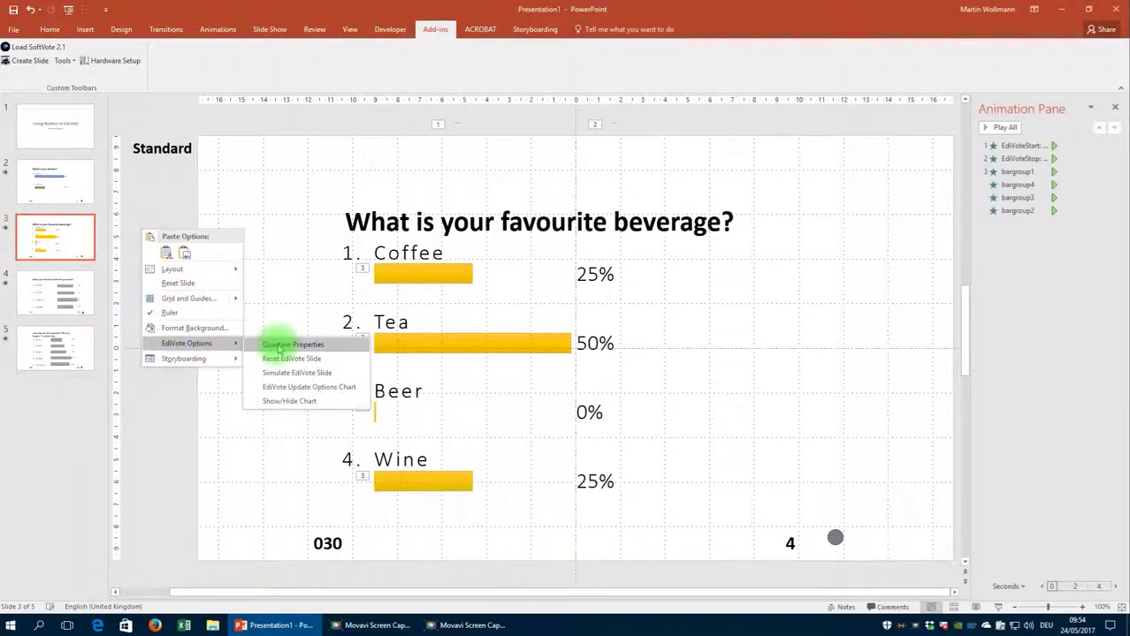
{"action": "left_click", "coordinate": [279, 345]}
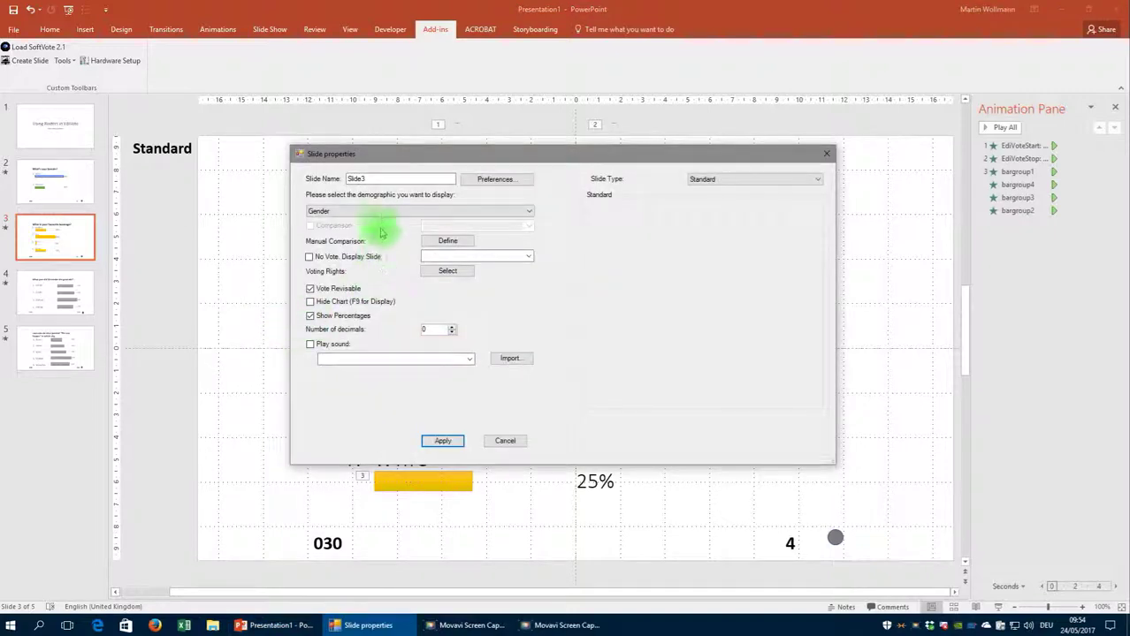
{"action": "left_click", "coordinate": [376, 212]}
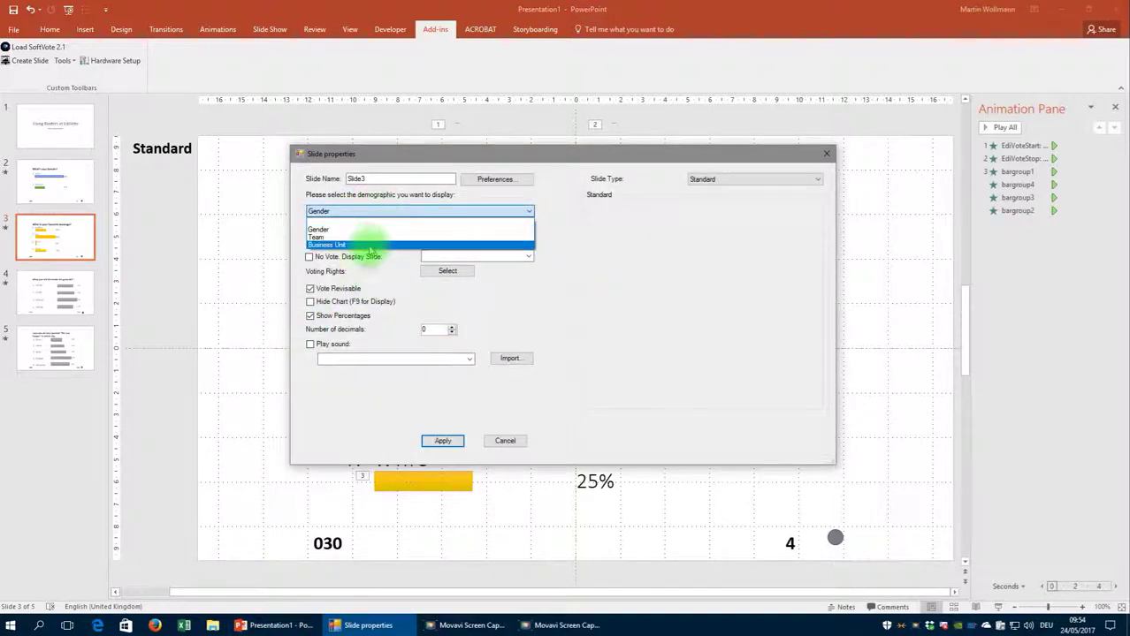
{"action": "left_click", "coordinate": [371, 245]}
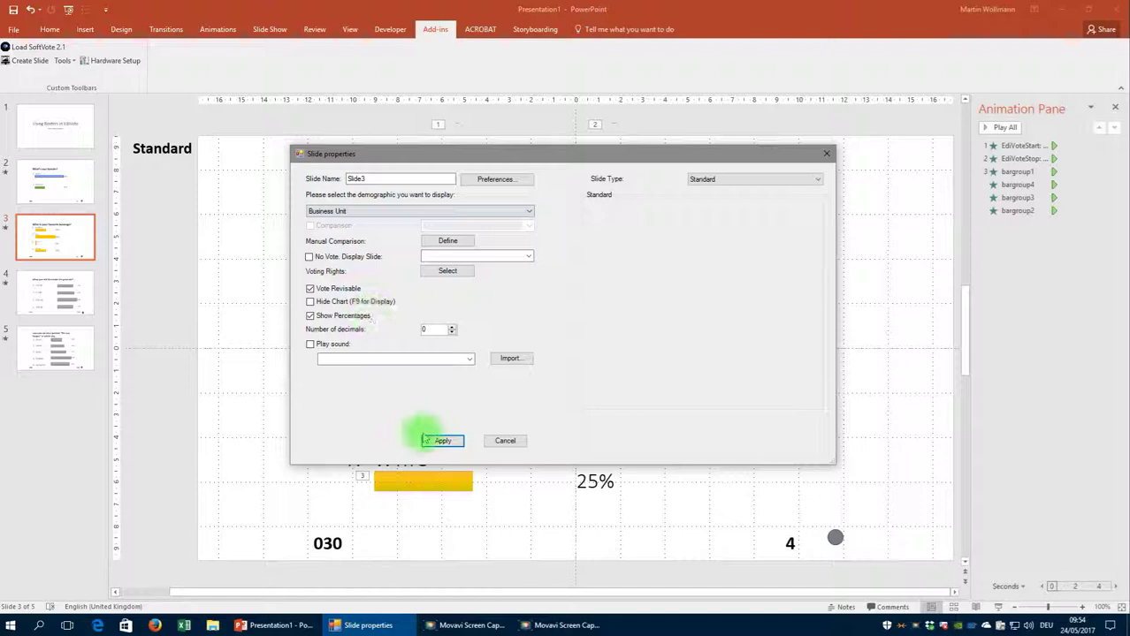
{"action": "left_click", "coordinate": [444, 441]}
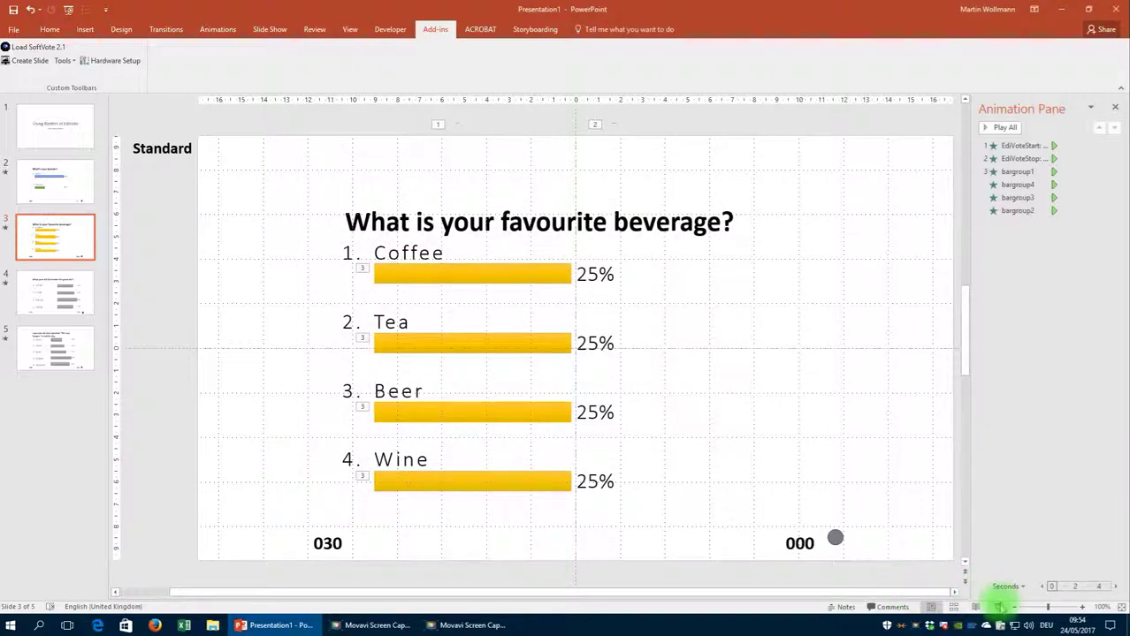
- Rerun the show through the beverage, Gender, Alexander and Leonardo questions, revealing 323 BC, then exit
{"action": "left_click", "coordinate": [997, 607]}
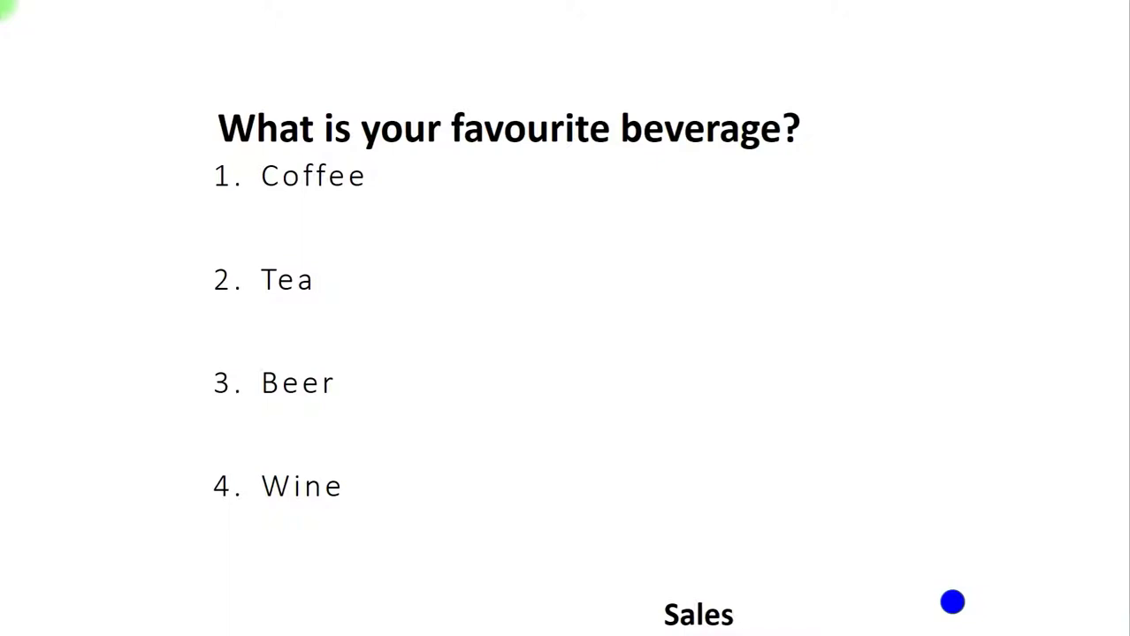
{"action": "key", "text": "Right"}
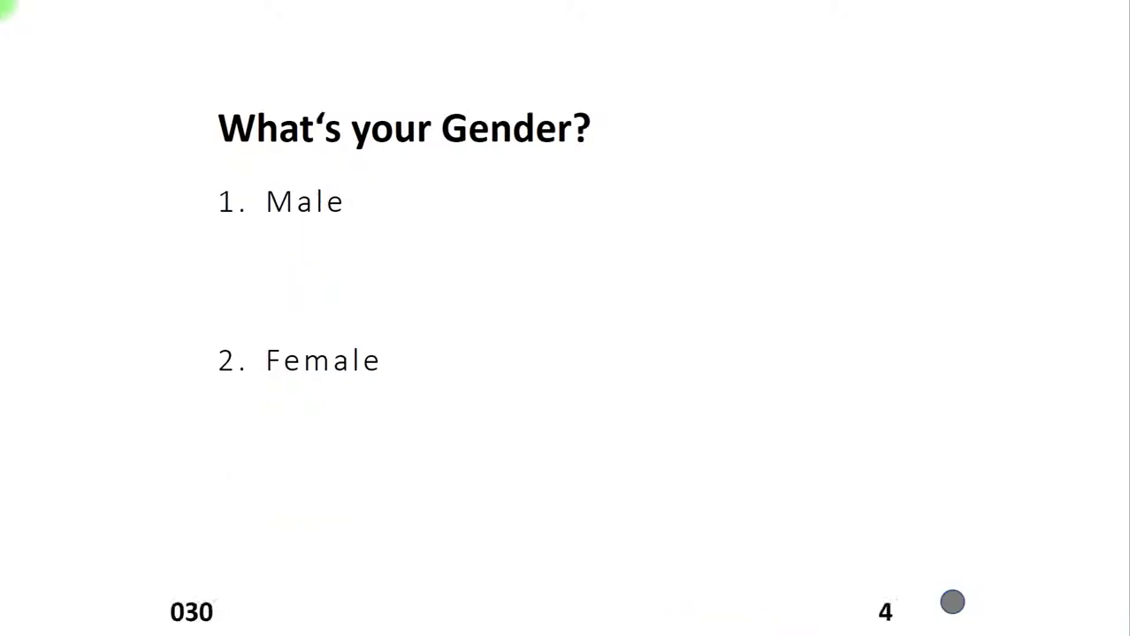
{"action": "key", "text": "Left"}
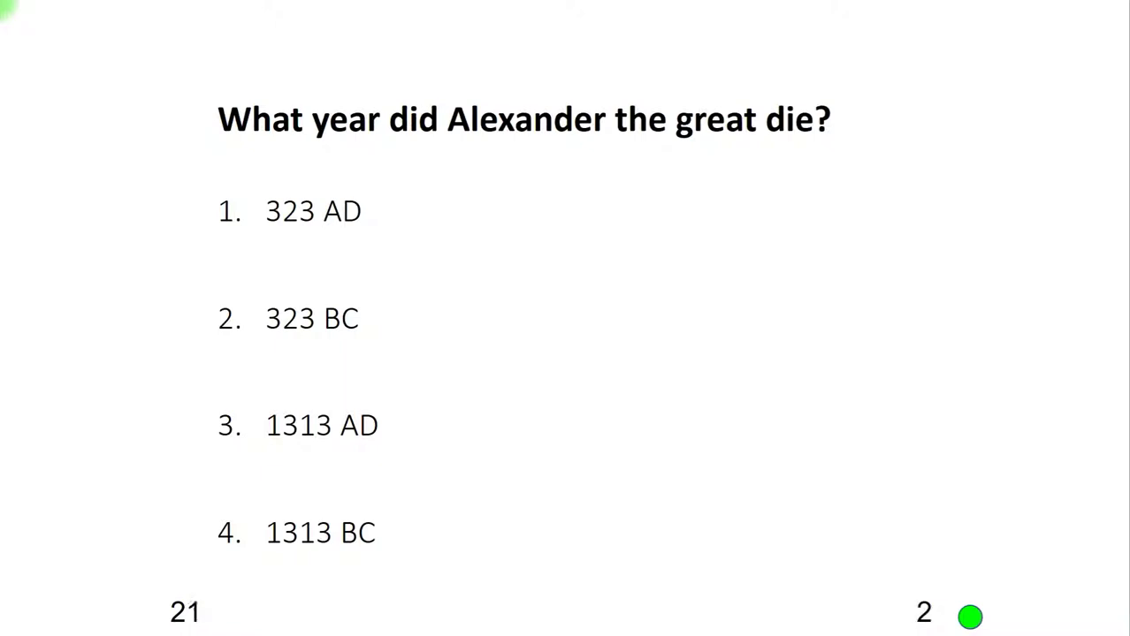
{"action": "key", "text": "Right"}
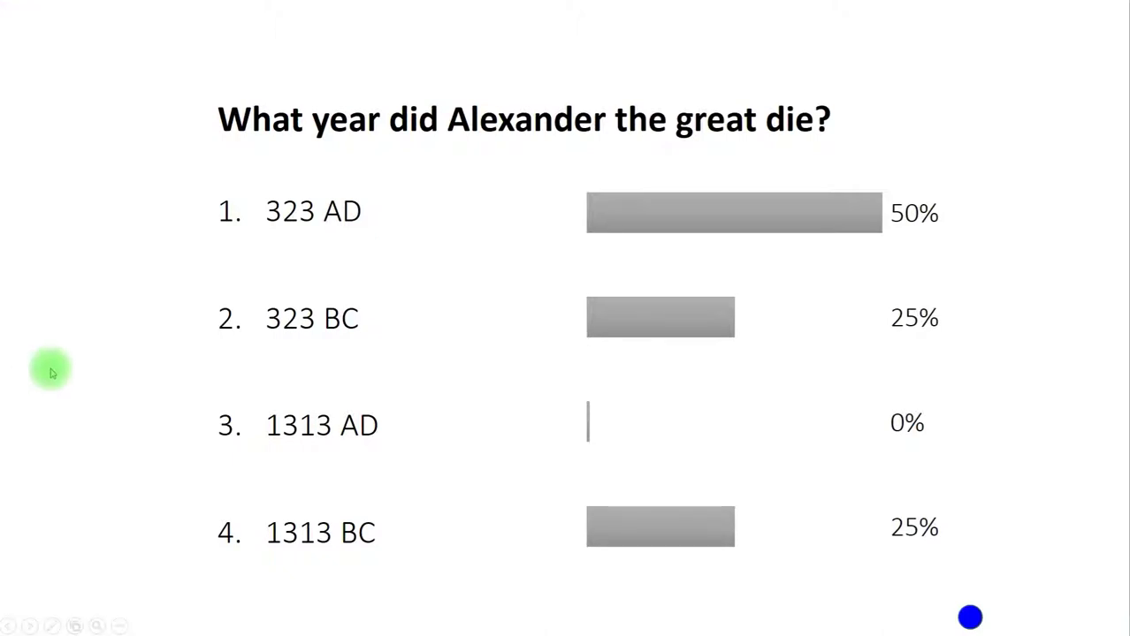
{"action": "left_click", "coordinate": [57, 318]}
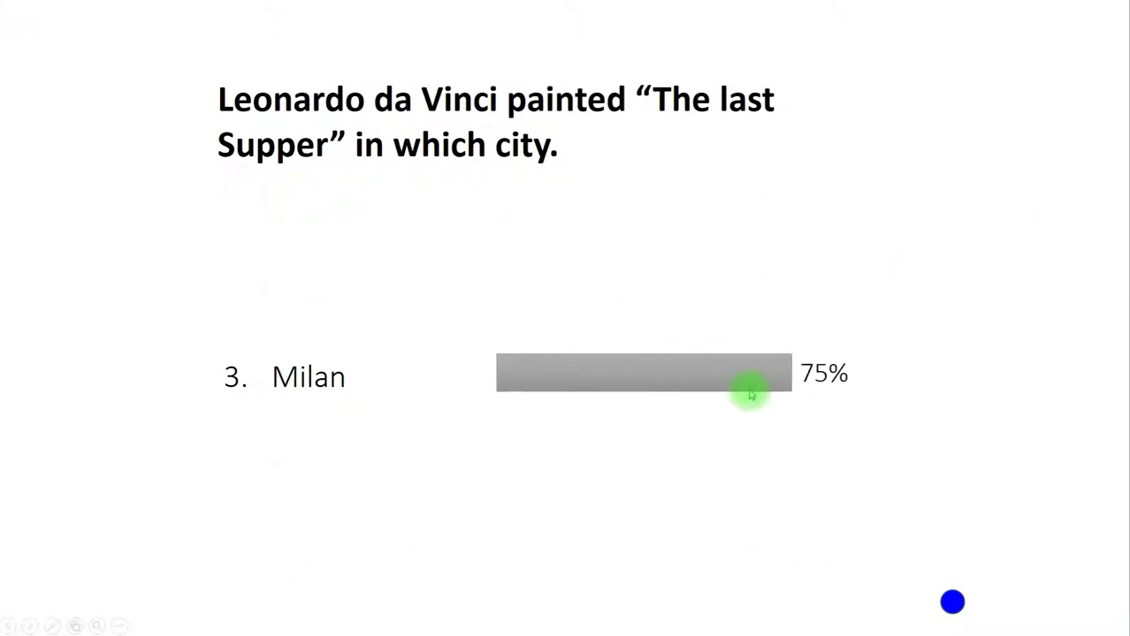
{"action": "key", "text": "Right"}
{"action": "key", "text": "Right"}
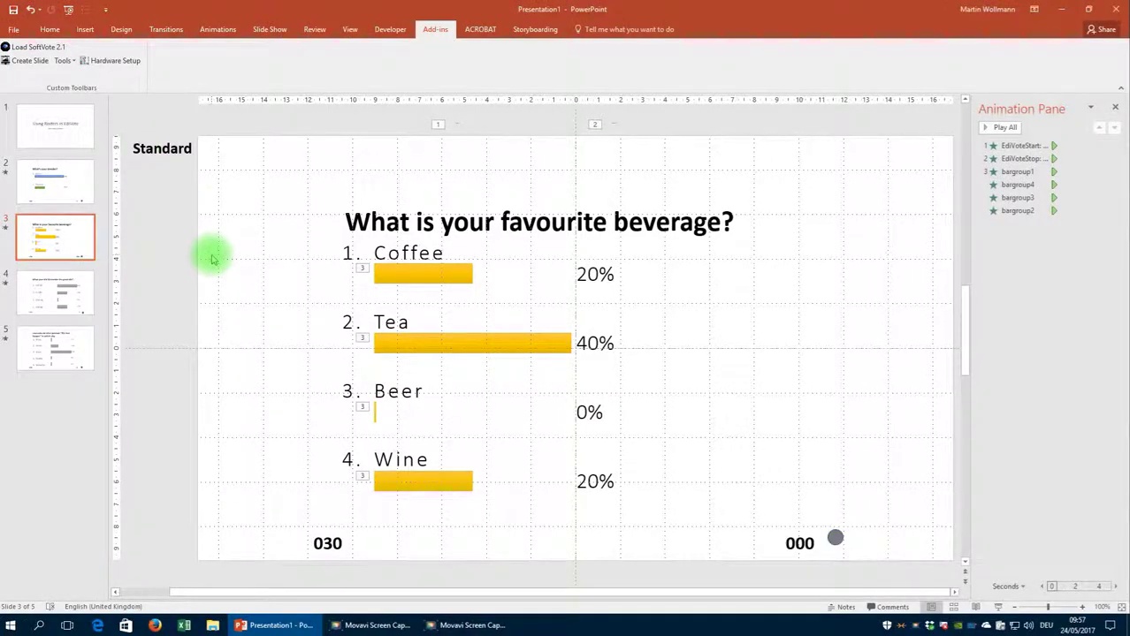
- Create current-session Score, Detailed Response and Demographic reports, saved to the Desktop
{"action": "left_click", "coordinate": [65, 60]}
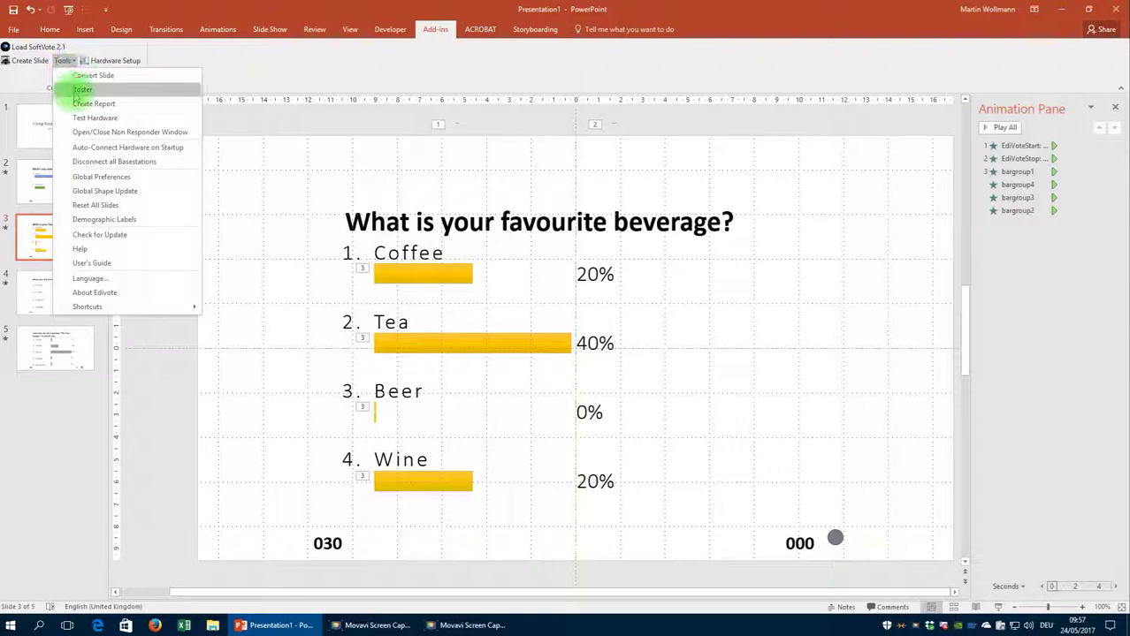
{"action": "left_click", "coordinate": [93, 103]}
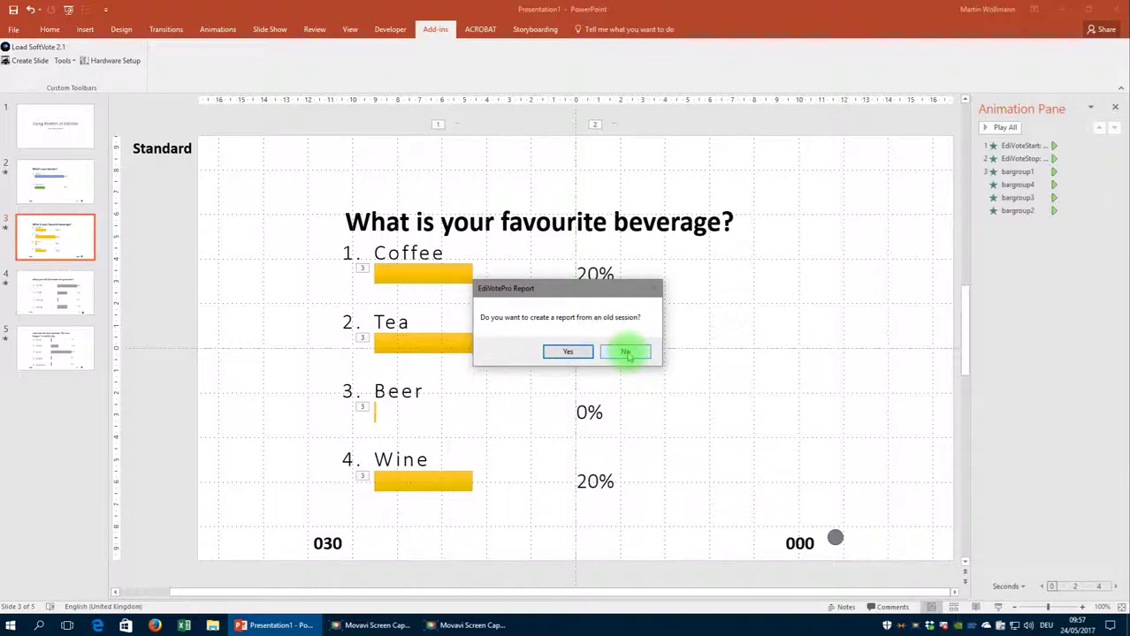
{"action": "left_click", "coordinate": [625, 353]}
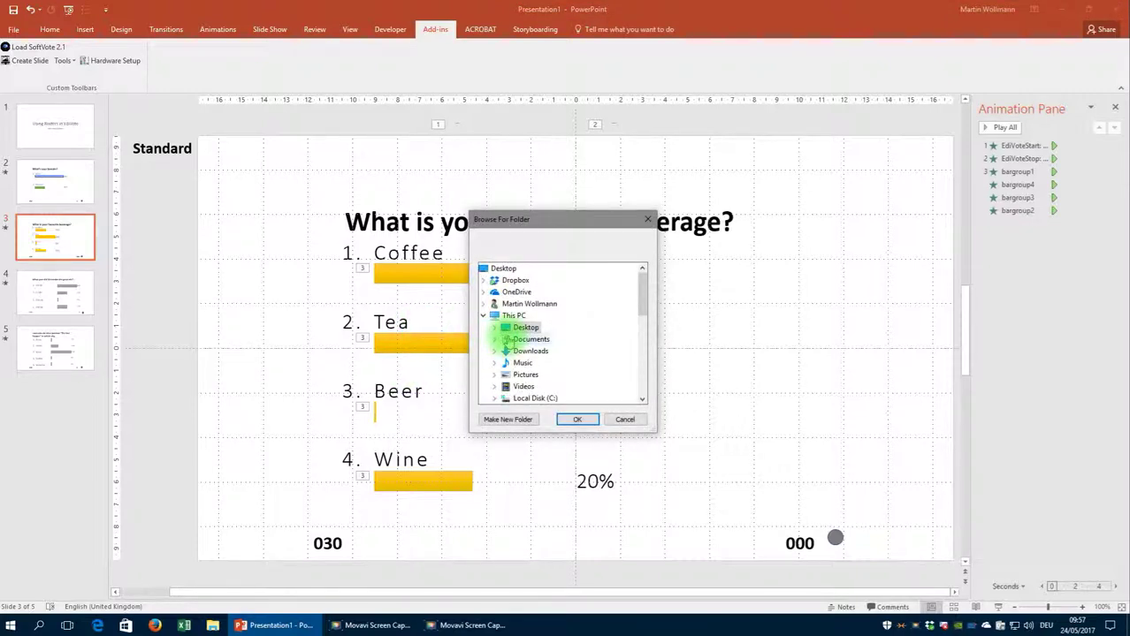
{"action": "left_click", "coordinate": [576, 420]}
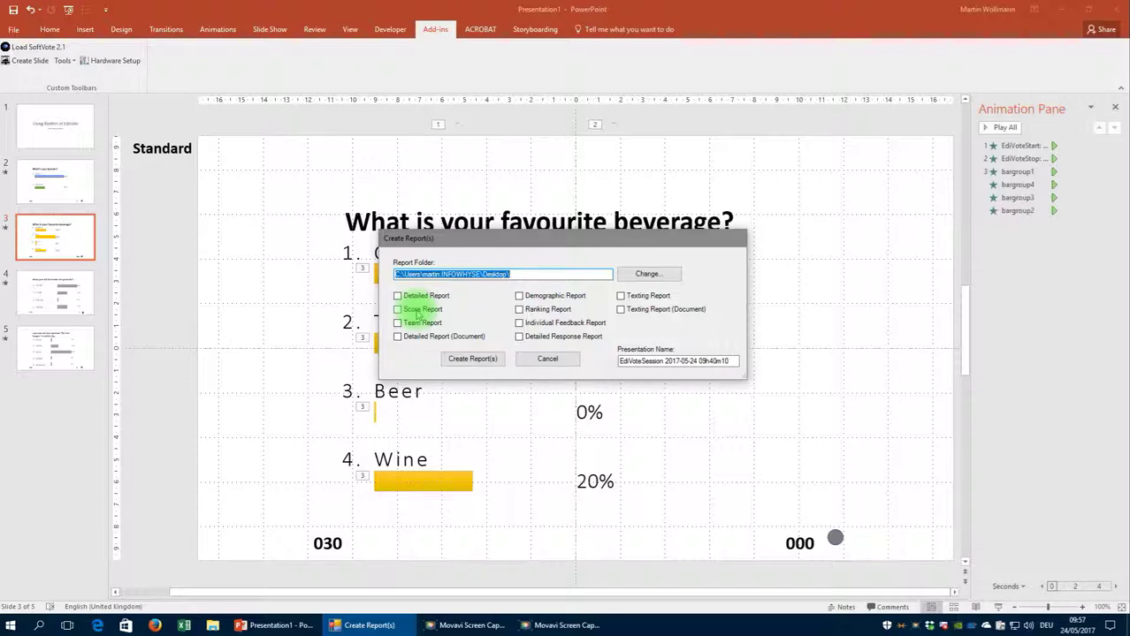
{"action": "left_click", "coordinate": [525, 339]}
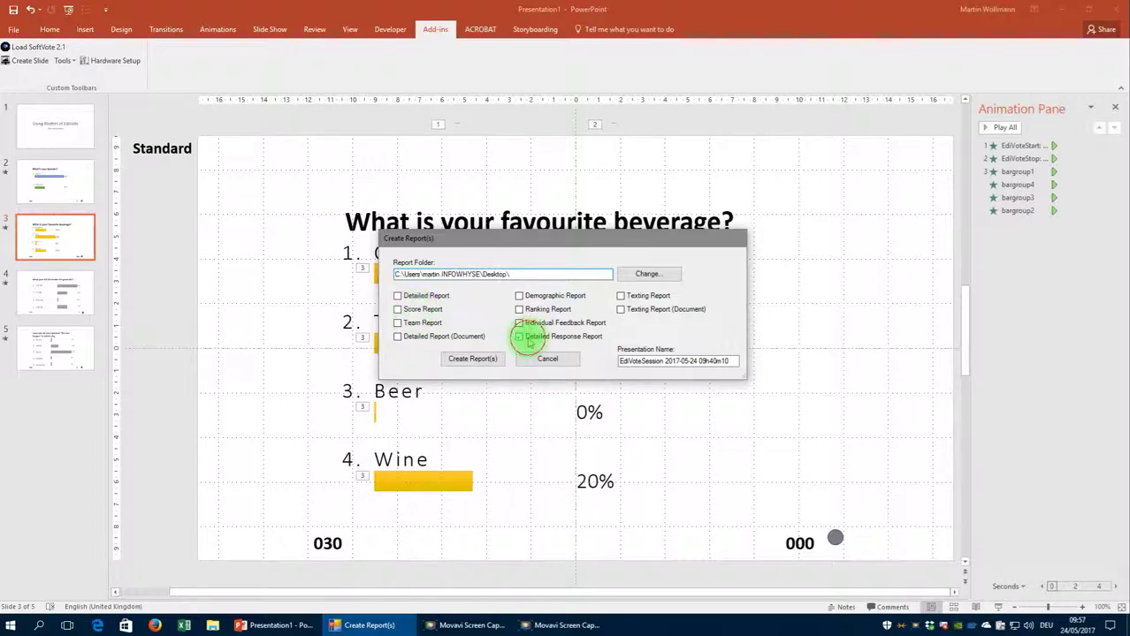
{"action": "left_click", "coordinate": [398, 309]}
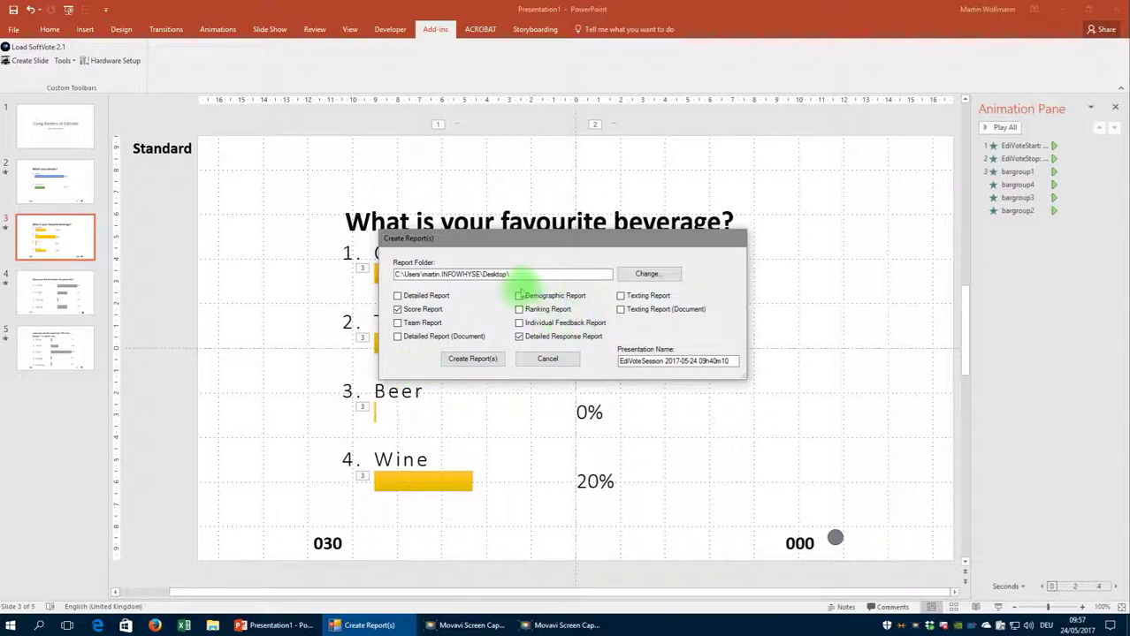
{"action": "left_click", "coordinate": [528, 296]}
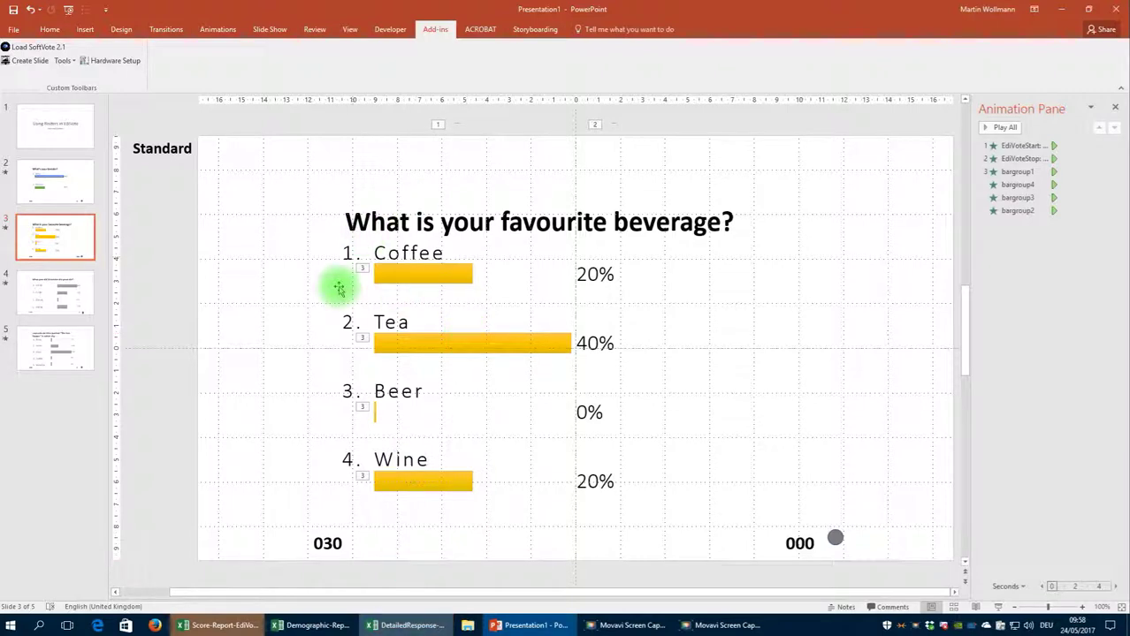
- Bring up the Score Report and select the Name, Team, Score, Business Unit and Gender columns
{"action": "left_click", "coordinate": [213, 625]}
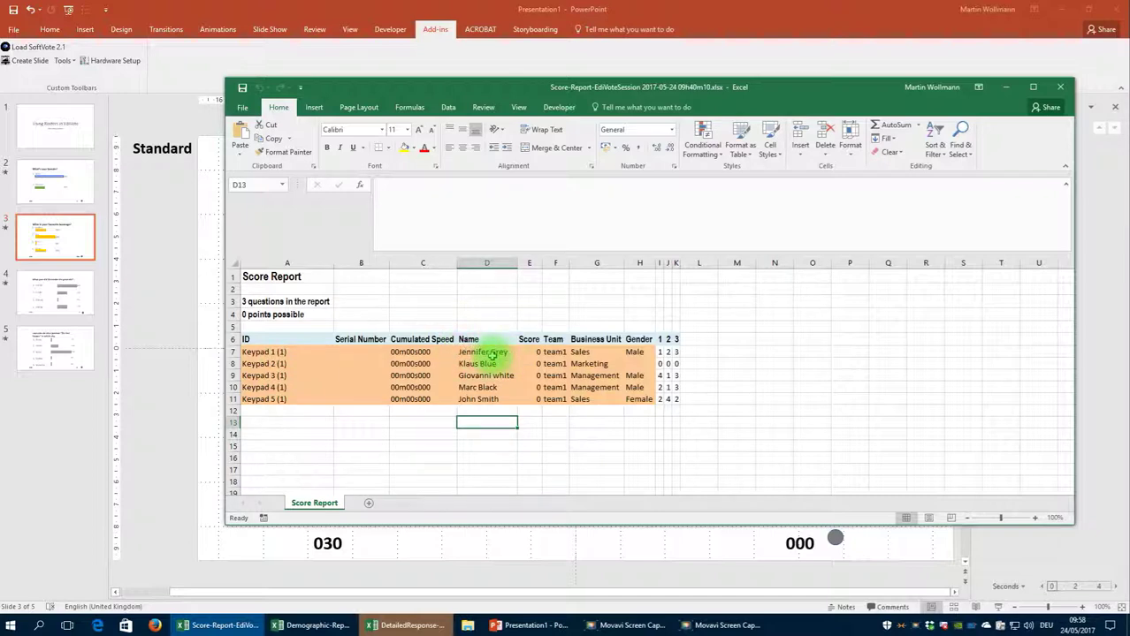
{"action": "left_click_drag", "start_coordinate": [491, 352], "coordinate": [488, 399]}
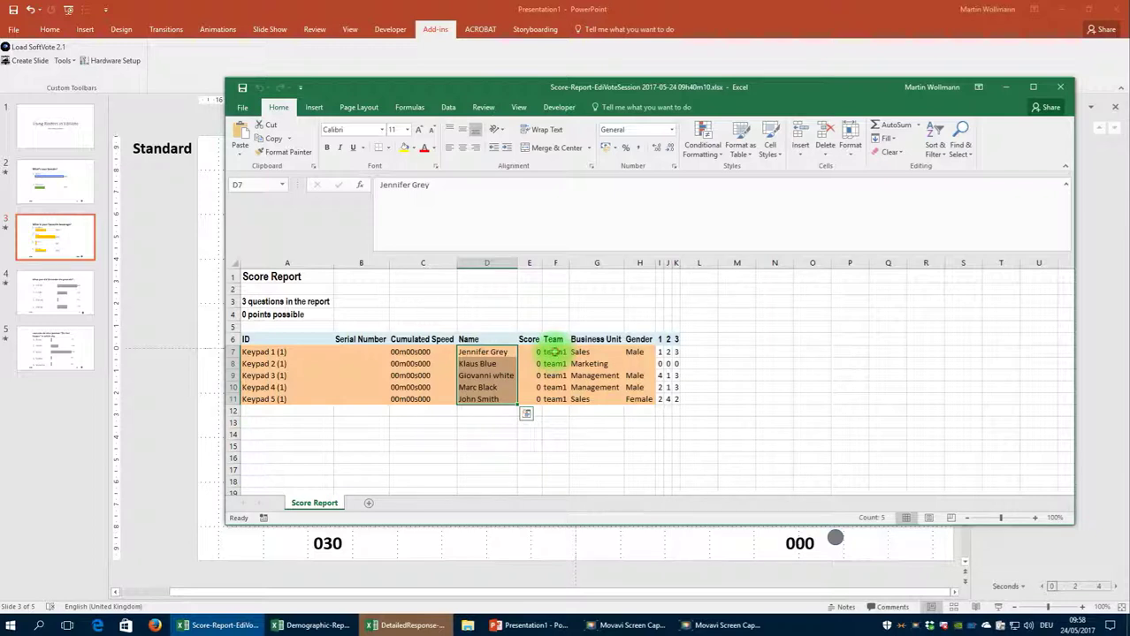
{"action": "left_click_drag", "start_coordinate": [553, 351], "coordinate": [555, 399]}
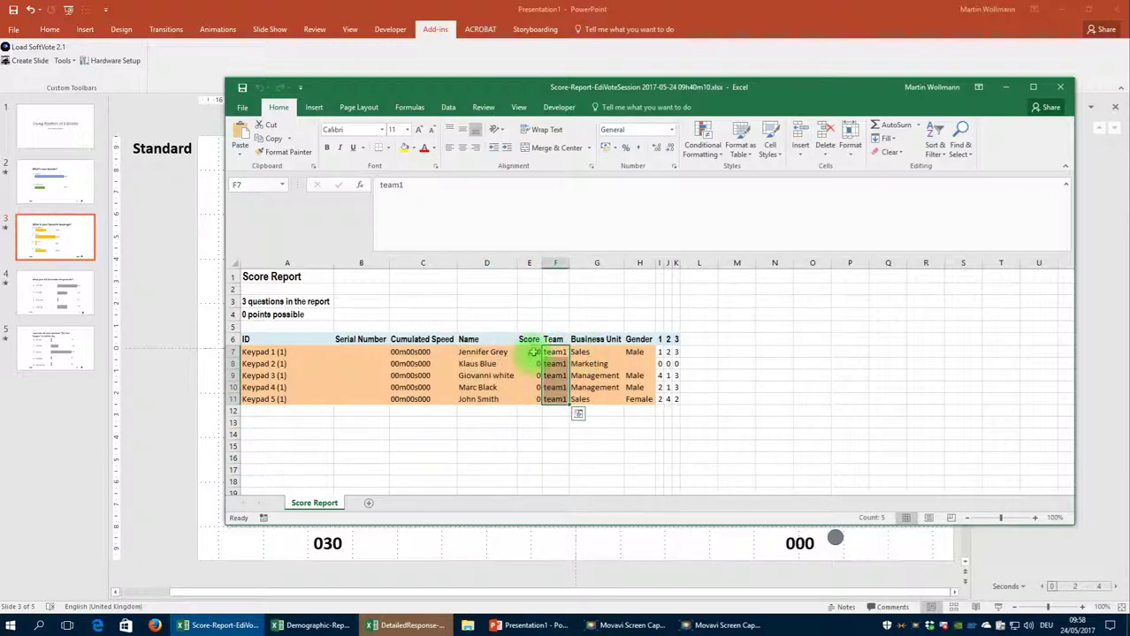
{"action": "left_click_drag", "start_coordinate": [531, 352], "coordinate": [532, 400]}
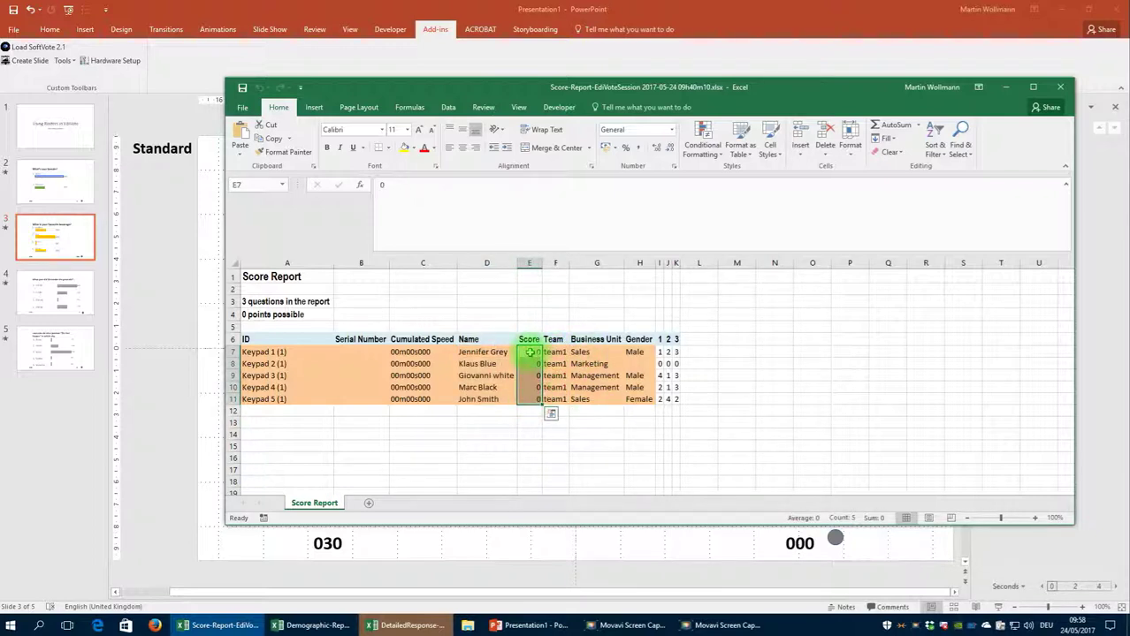
{"action": "left_click", "coordinate": [584, 352]}
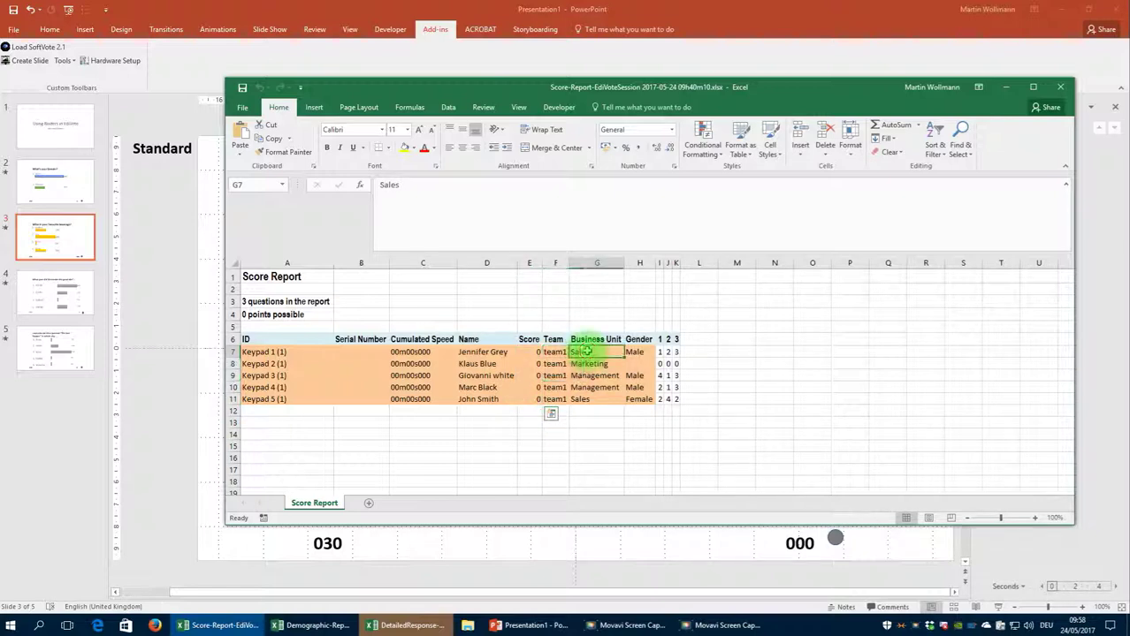
{"action": "left_click_drag", "start_coordinate": [584, 352], "coordinate": [586, 400]}
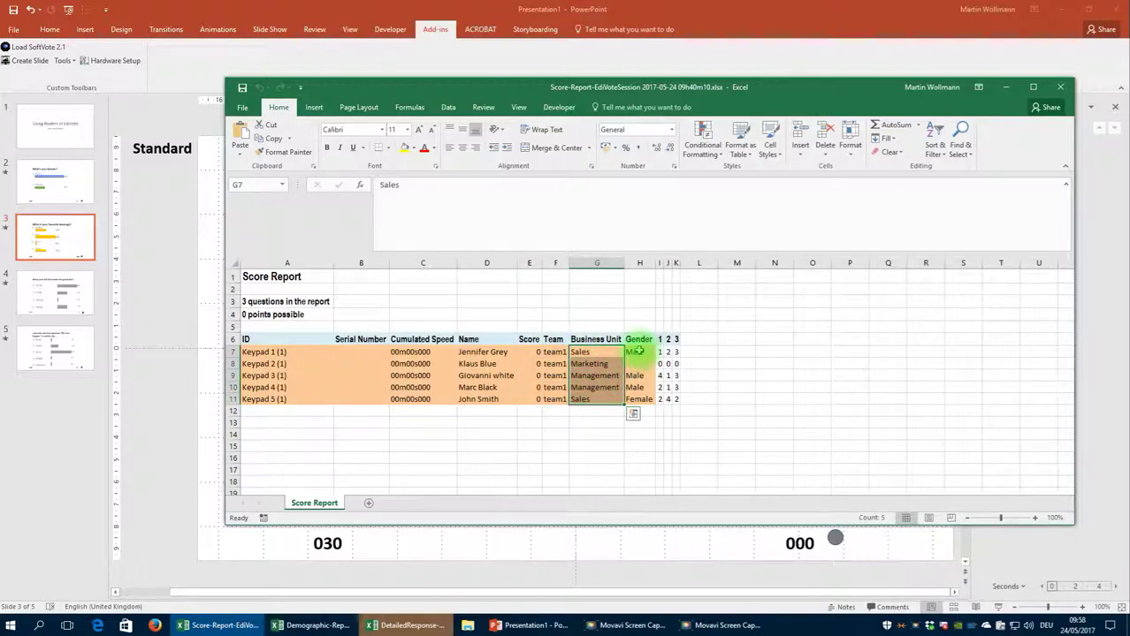
{"action": "left_click_drag", "start_coordinate": [634, 352], "coordinate": [638, 400]}
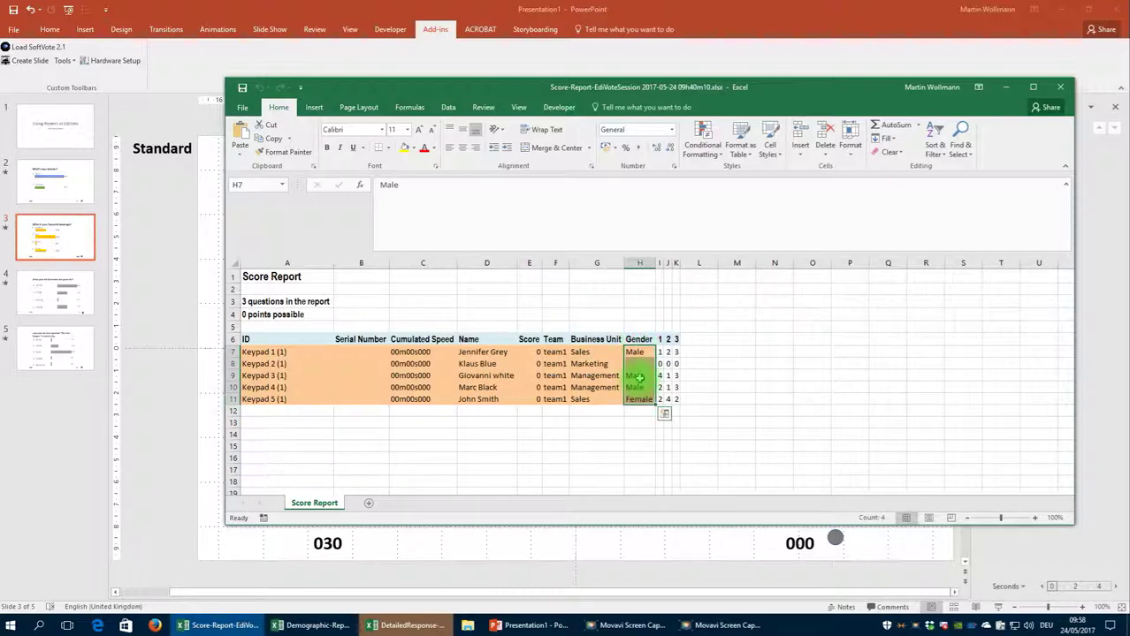
- Select the second keypad's full row of answers, then clear the selection
{"action": "left_click", "coordinate": [664, 364]}
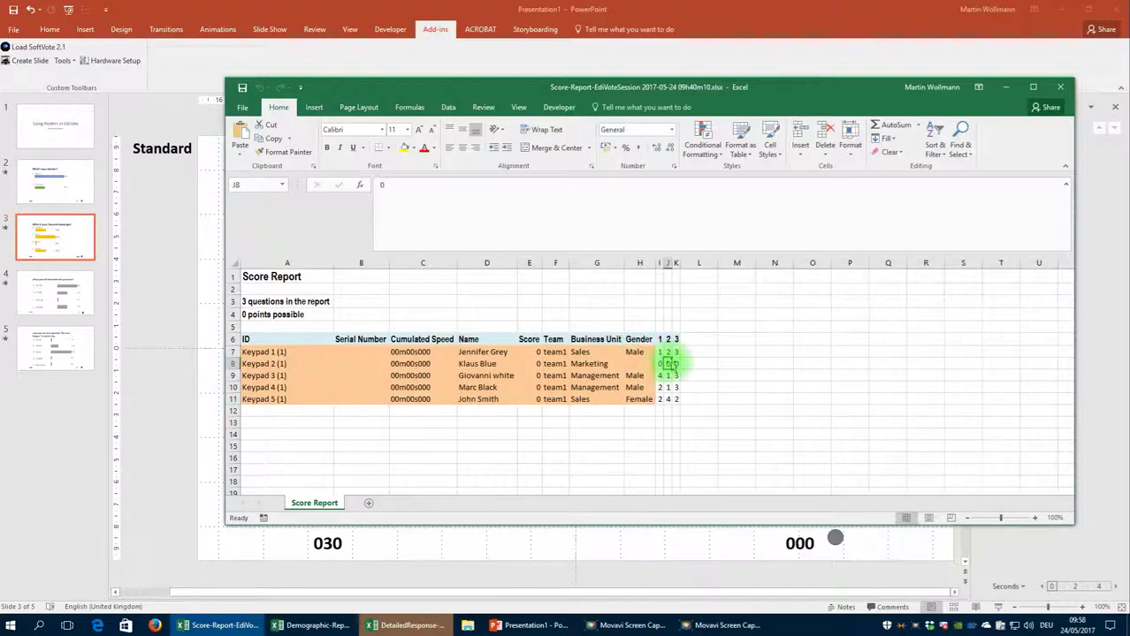
{"action": "left_click_drag", "start_coordinate": [672, 363], "coordinate": [274, 363]}
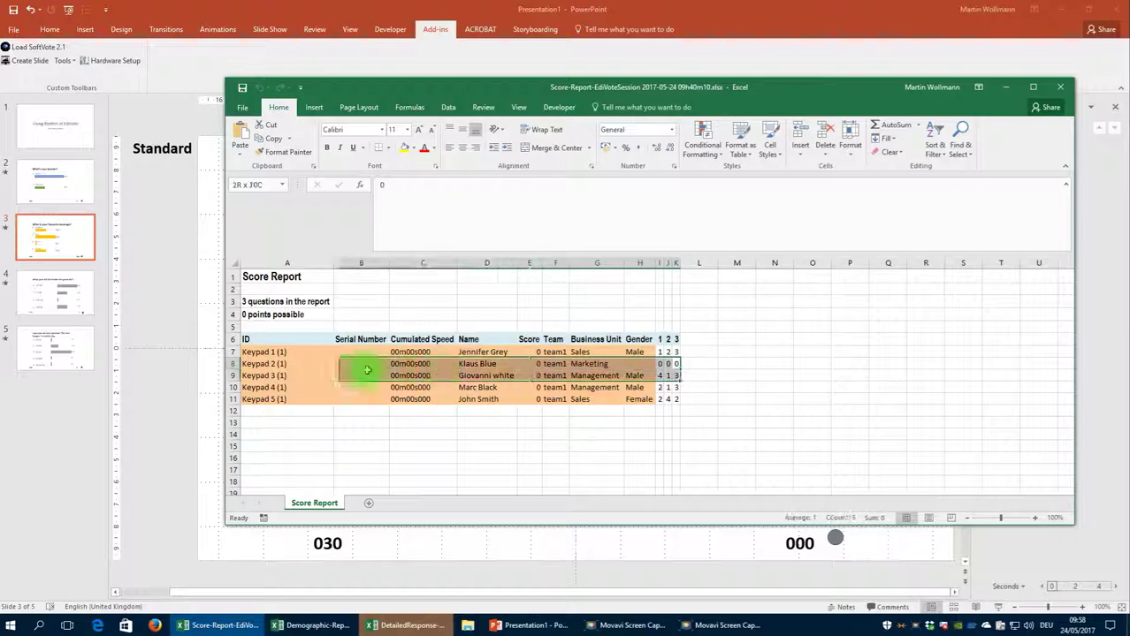
{"action": "left_click", "coordinate": [415, 425]}
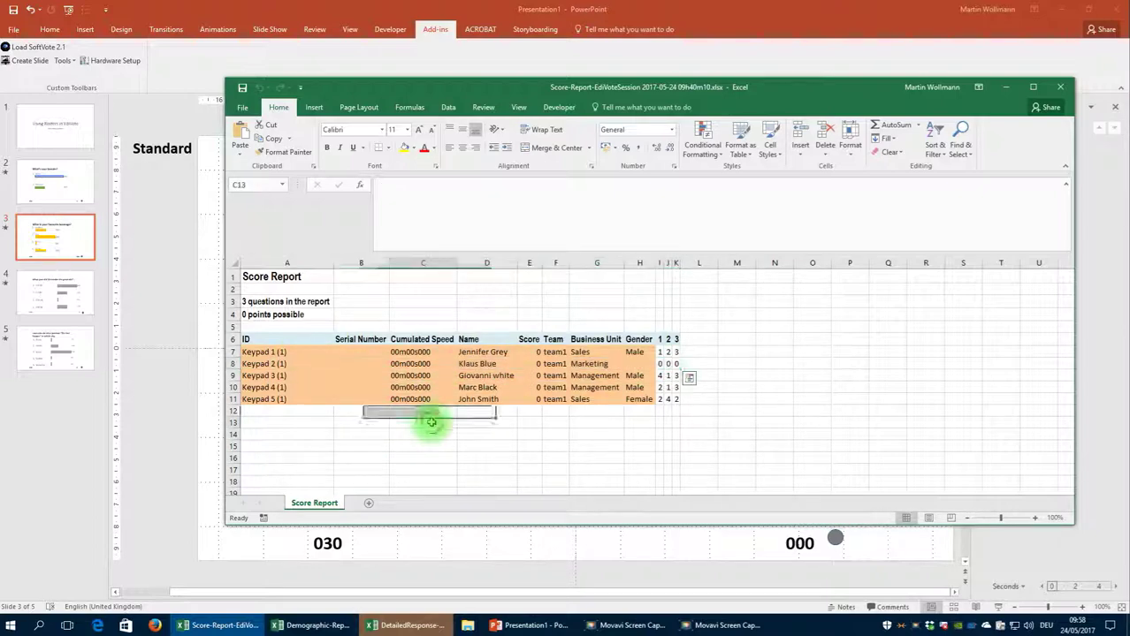
- Maximize the Demographic Report and check the beverage question's Sales, Management and Female results
{"action": "left_click", "coordinate": [301, 625]}
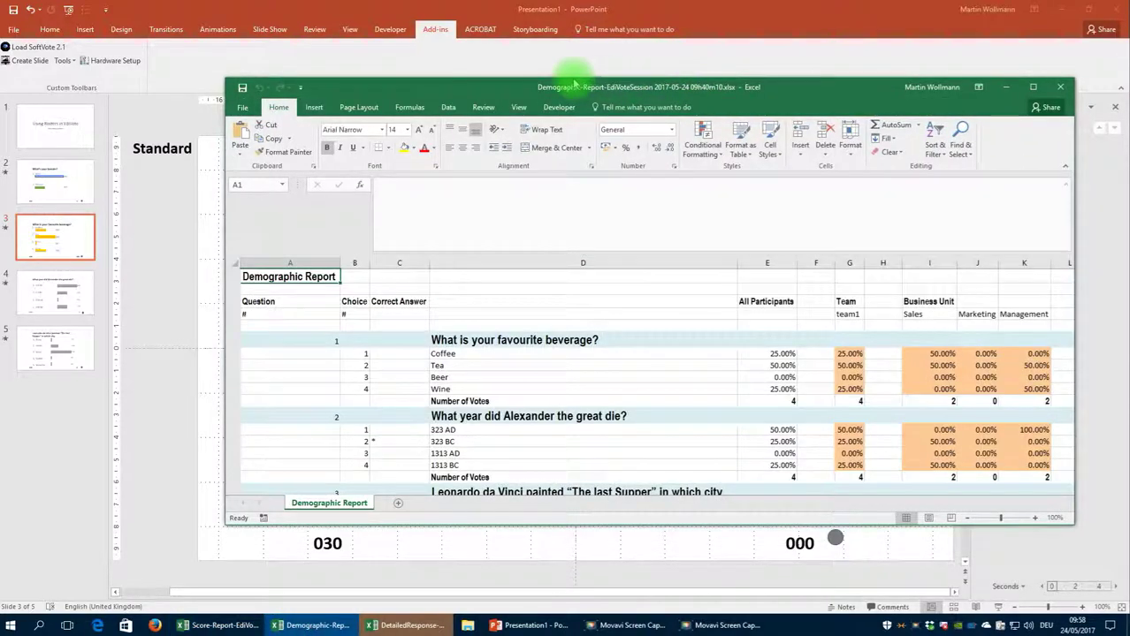
{"action": "double_click", "coordinate": [548, 89]}
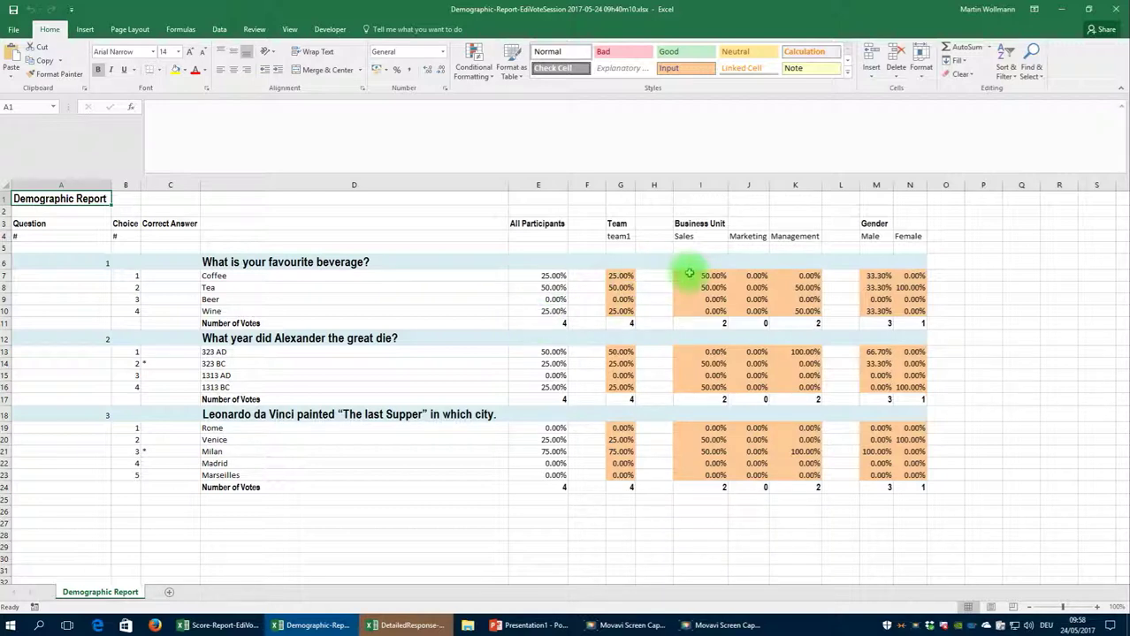
{"action": "left_click_drag", "start_coordinate": [688, 275], "coordinate": [690, 311]}
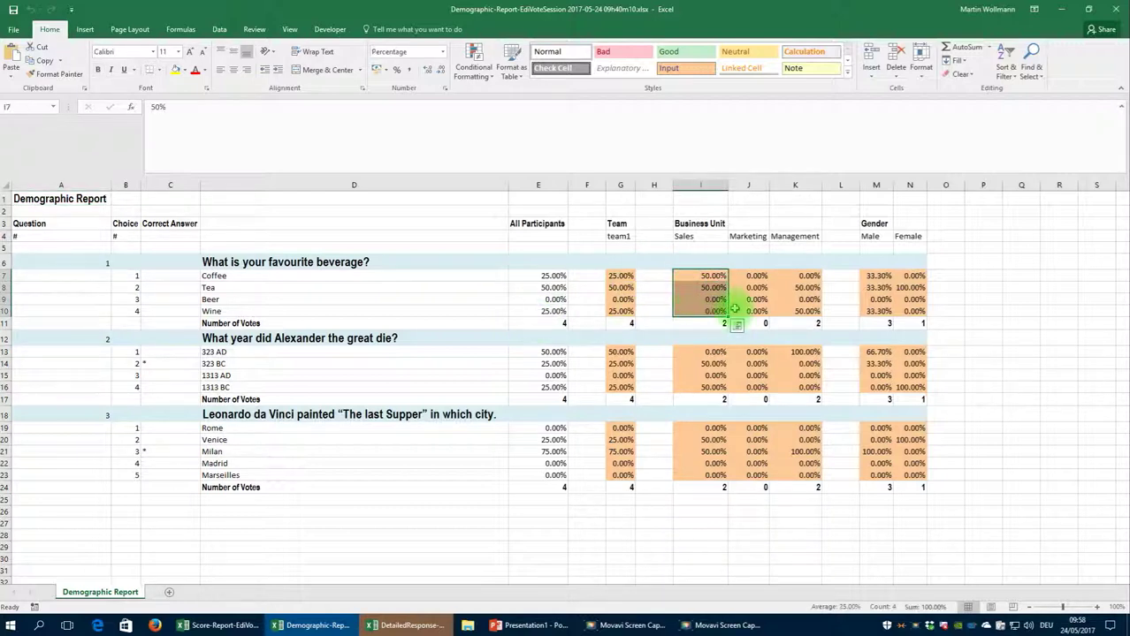
{"action": "left_click", "coordinate": [707, 323]}
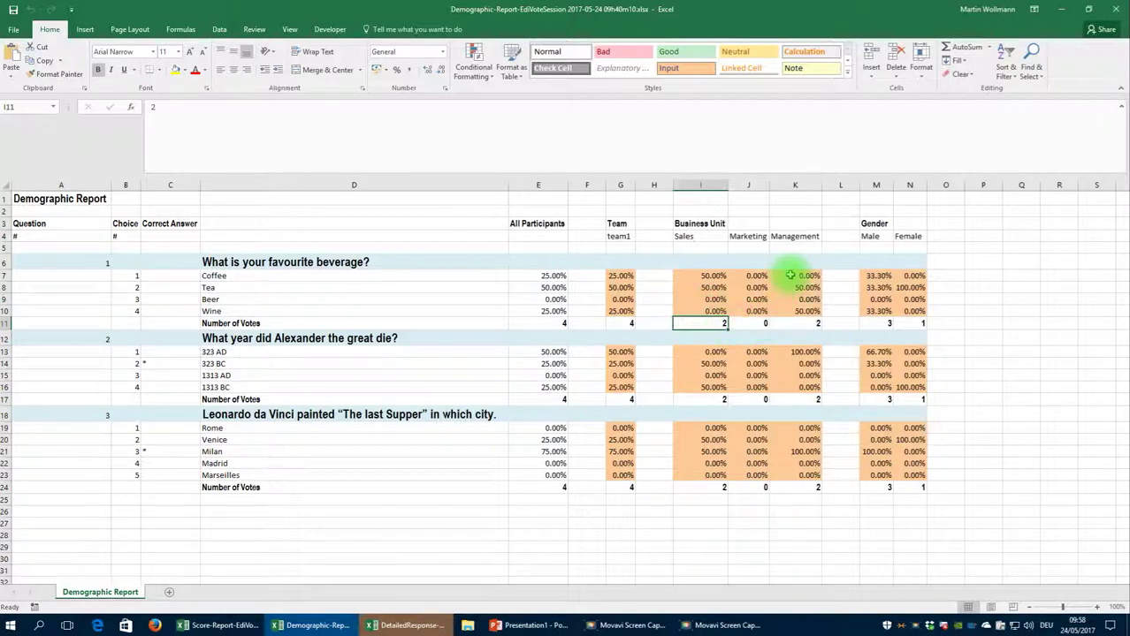
{"action": "left_click_drag", "start_coordinate": [790, 275], "coordinate": [795, 312]}
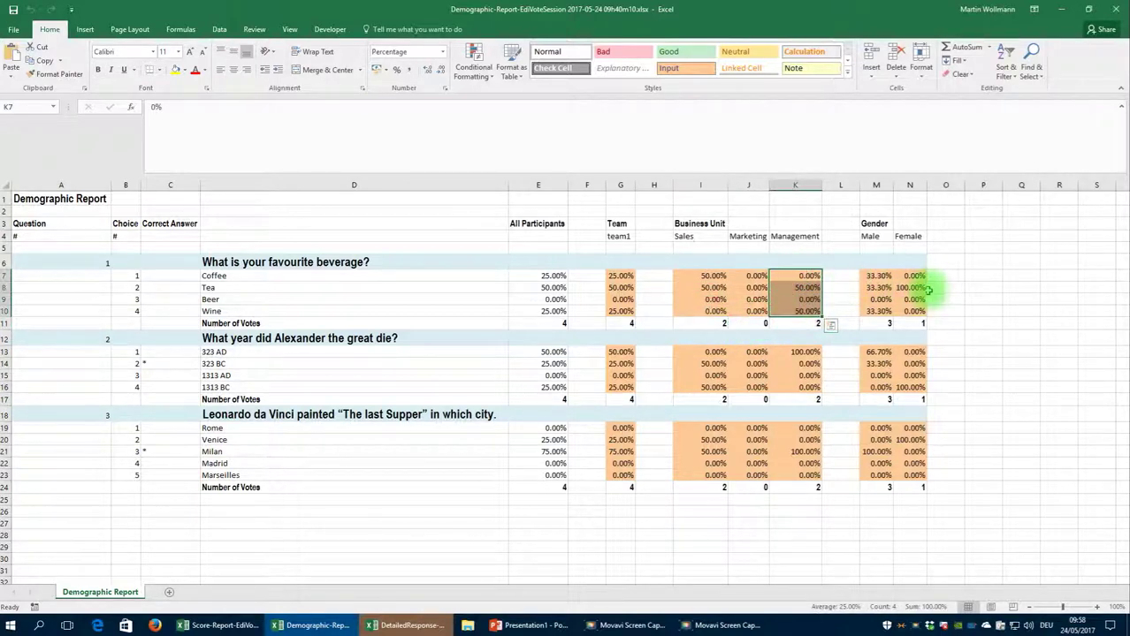
{"action": "left_click", "coordinate": [906, 323]}
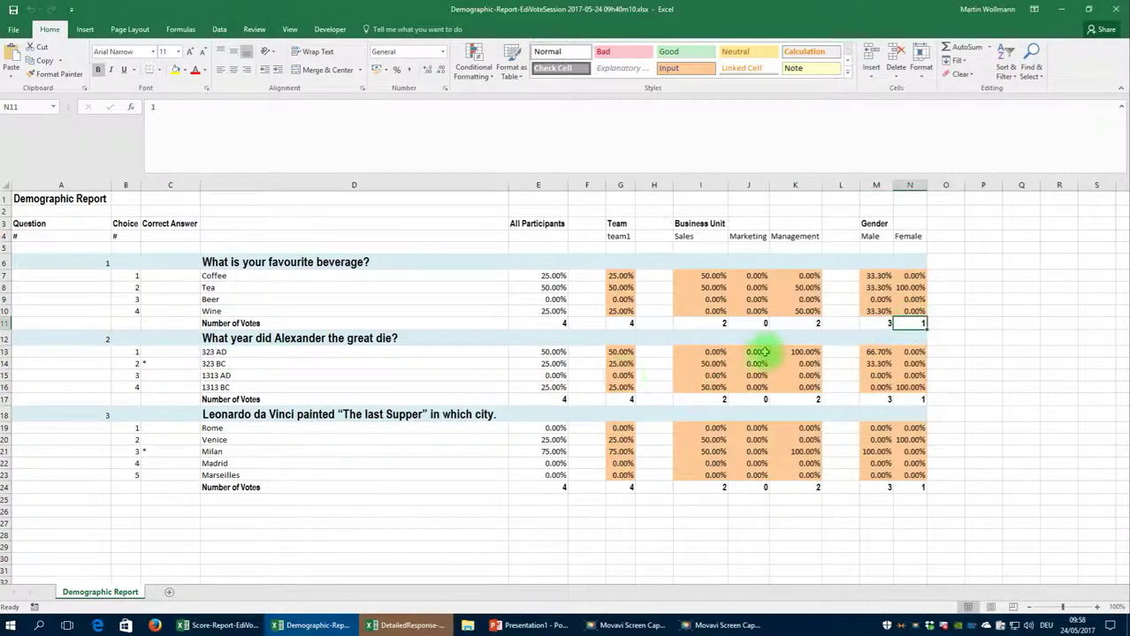
- Maximize the Detailed Response Report and point out the gender options, Tea and 1313 BC
{"action": "left_click", "coordinate": [400, 626]}
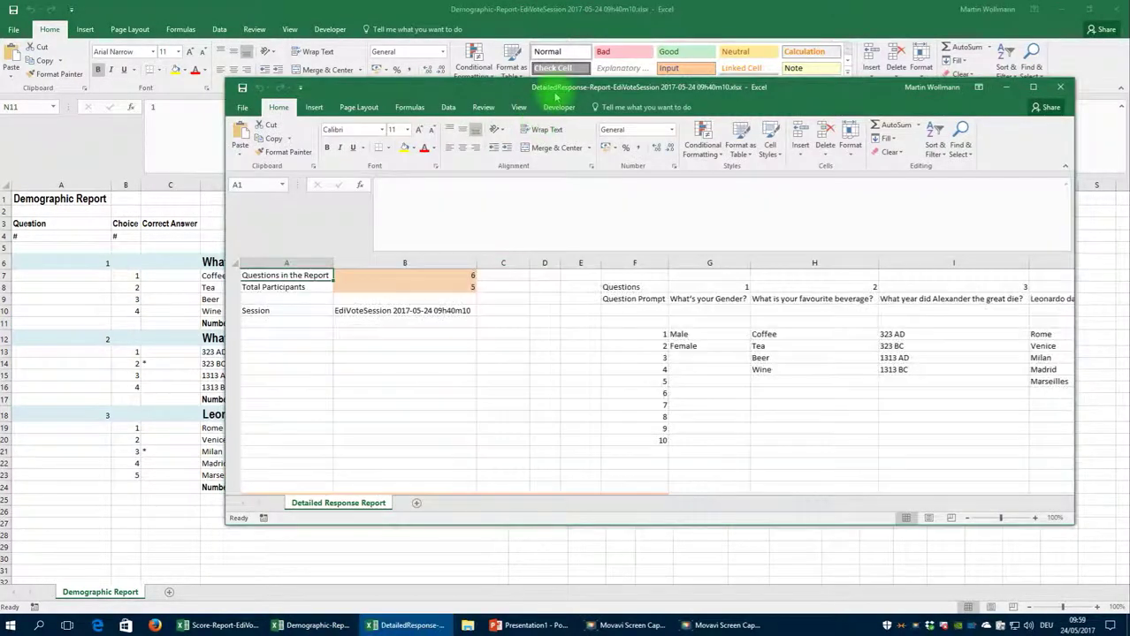
{"action": "double_click", "coordinate": [555, 90]}
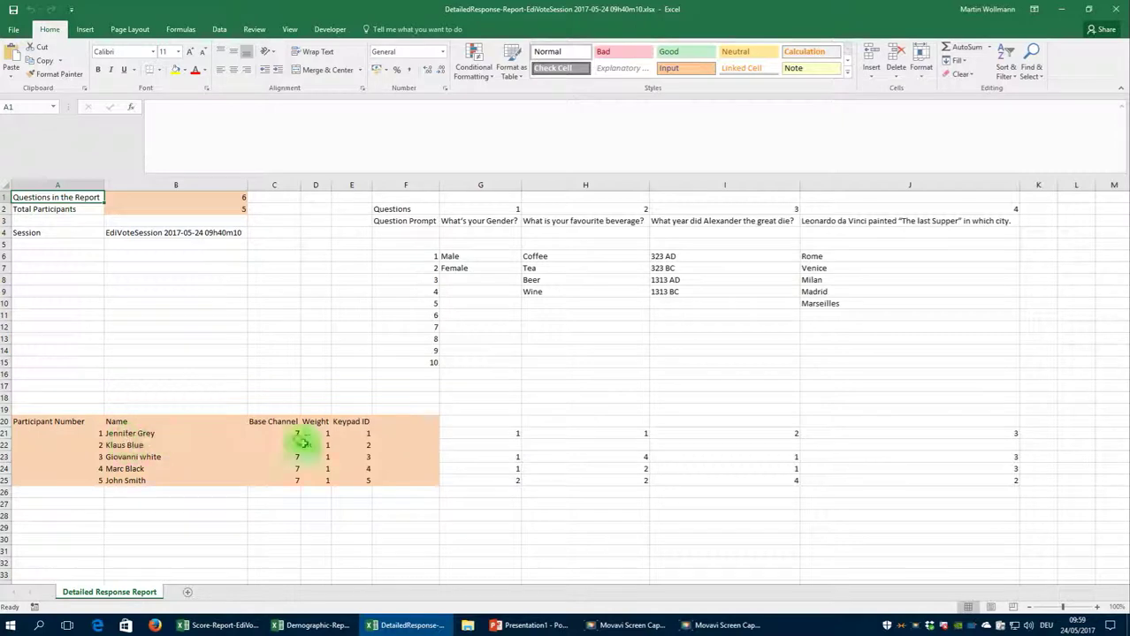
{"action": "left_click", "coordinate": [471, 257]}
{"action": "left_click", "coordinate": [605, 268]}
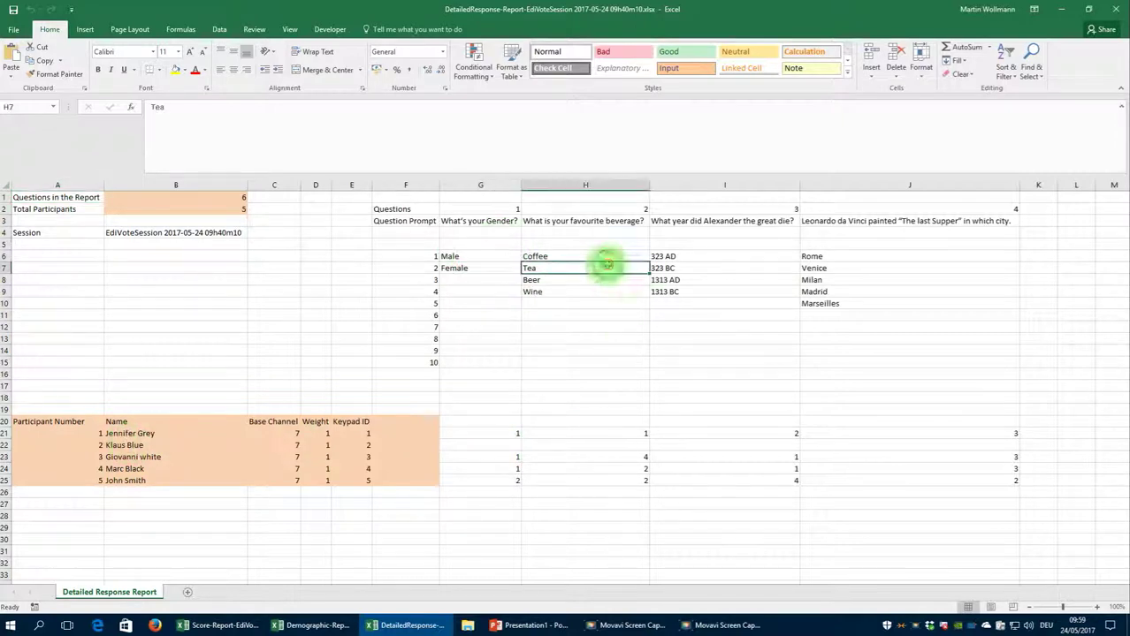
{"action": "left_click", "coordinate": [686, 288]}
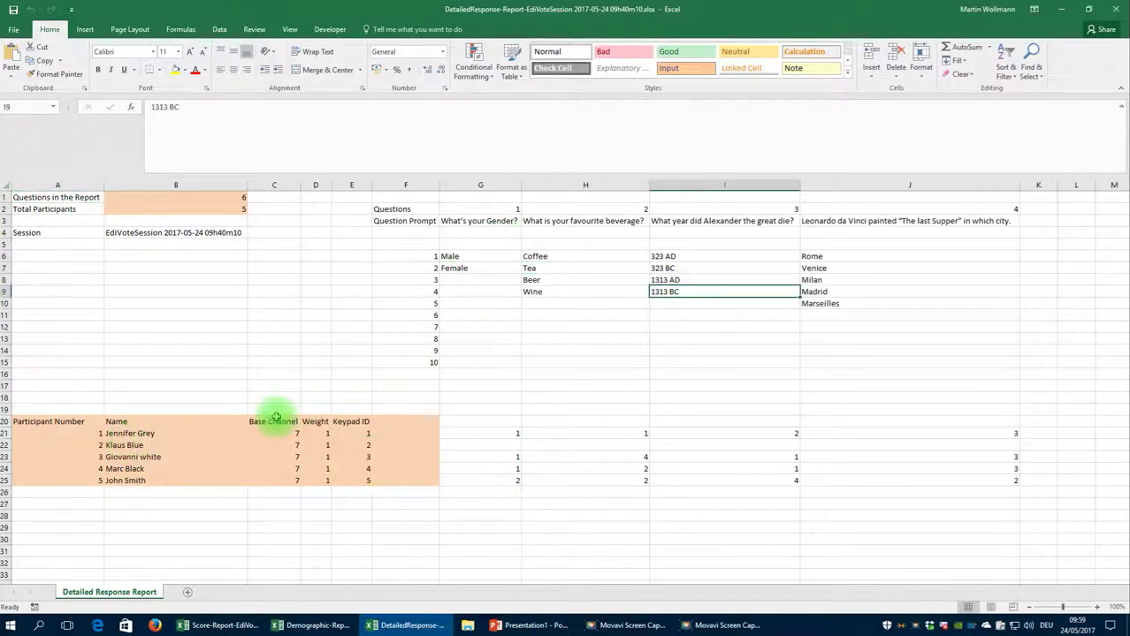
- Select the participant names, Base Channel and Keypad ID values, then close the workbook
{"action": "left_click_drag", "start_coordinate": [124, 433], "coordinate": [118, 481]}
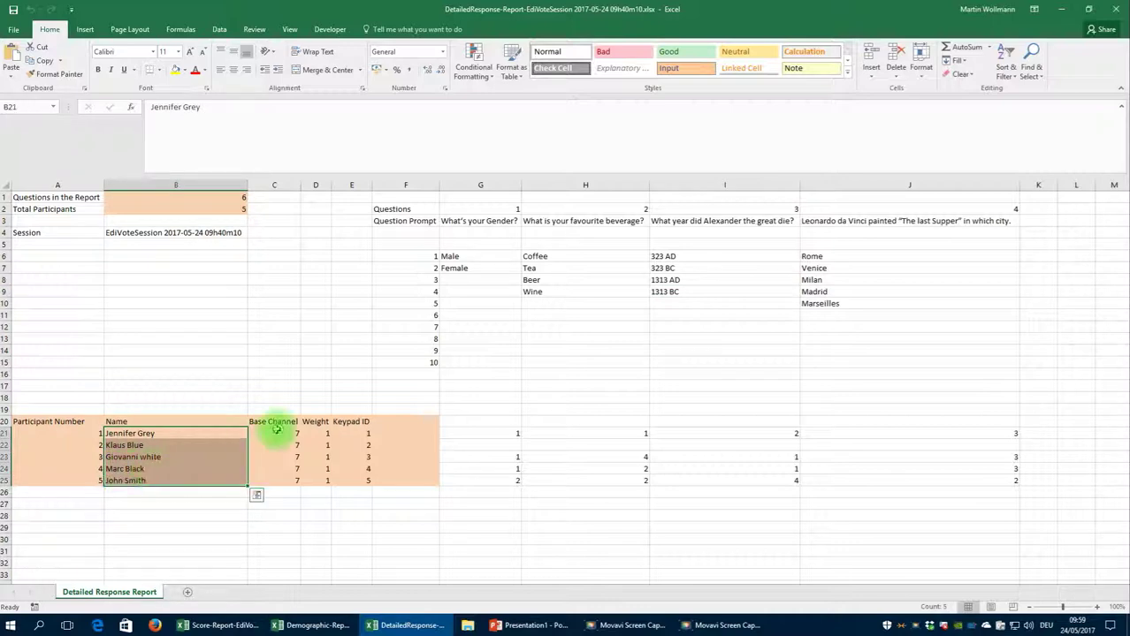
{"action": "left_click_drag", "start_coordinate": [269, 433], "coordinate": [277, 487]}
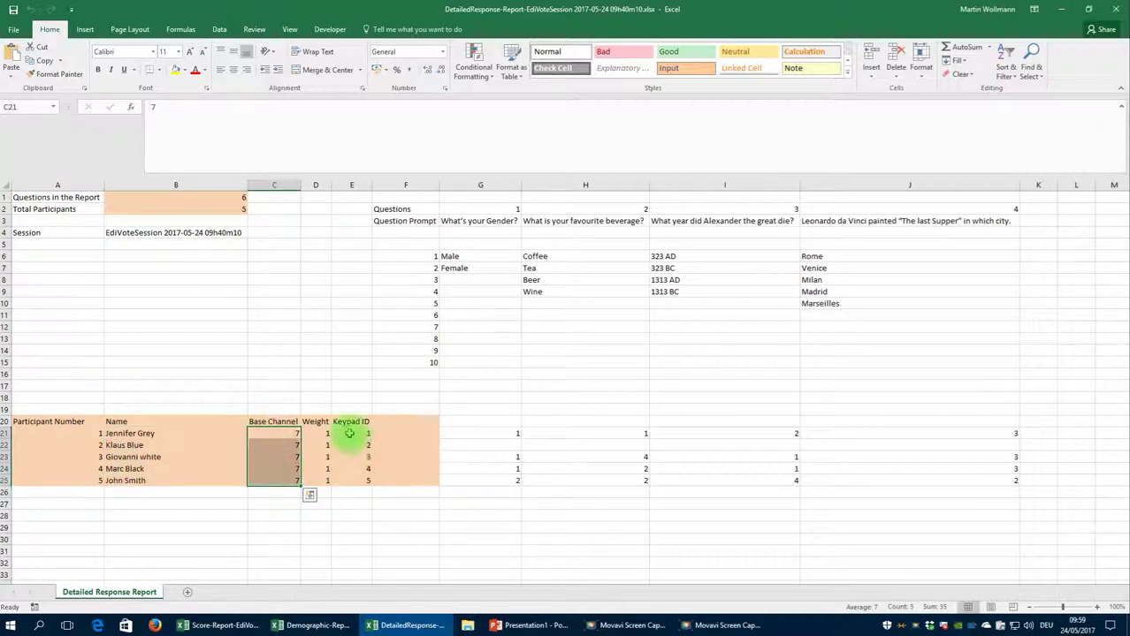
{"action": "left_click_drag", "start_coordinate": [351, 433], "coordinate": [349, 477]}
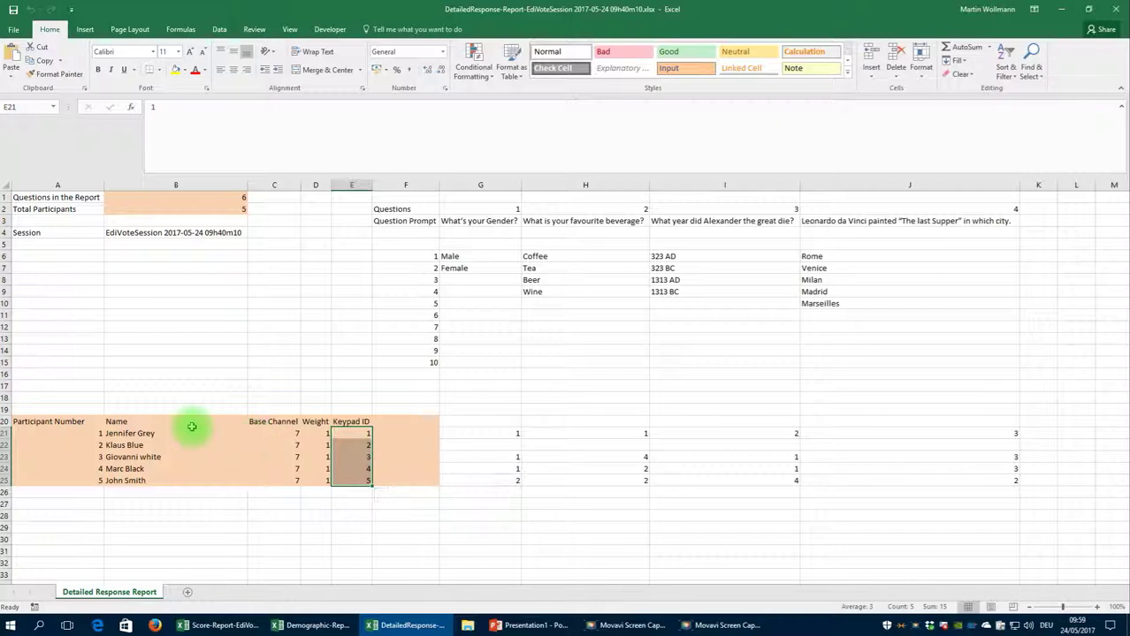
{"action": "left_click_drag", "start_coordinate": [188, 423], "coordinate": [182, 467]}
{"action": "left_click", "coordinate": [183, 467]}
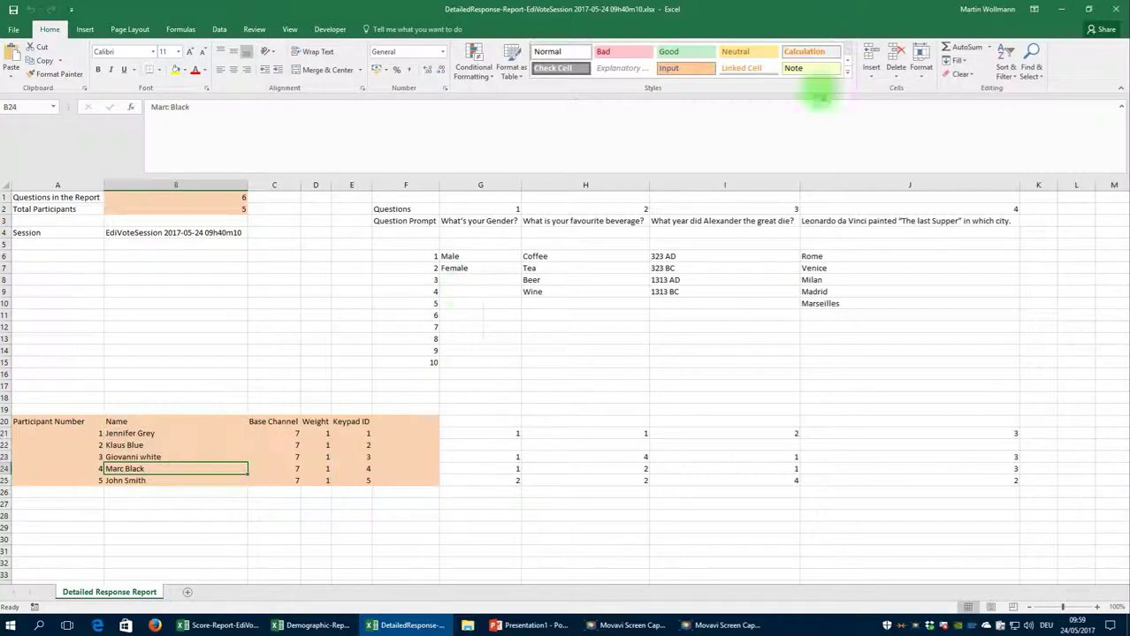
{"action": "left_click", "coordinate": [1111, 9]}
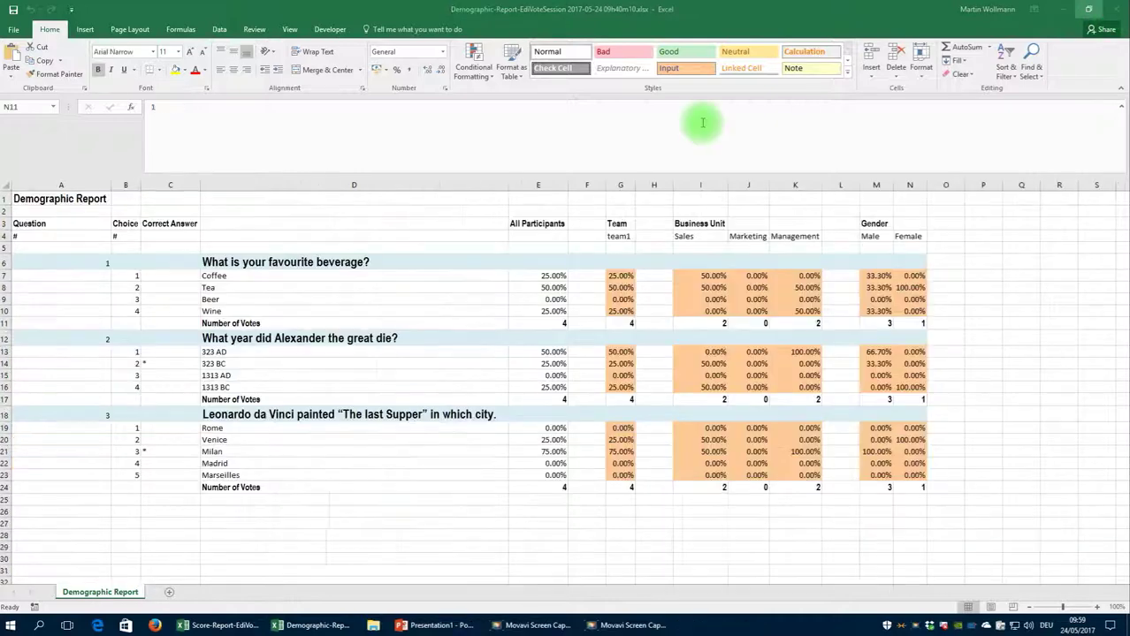